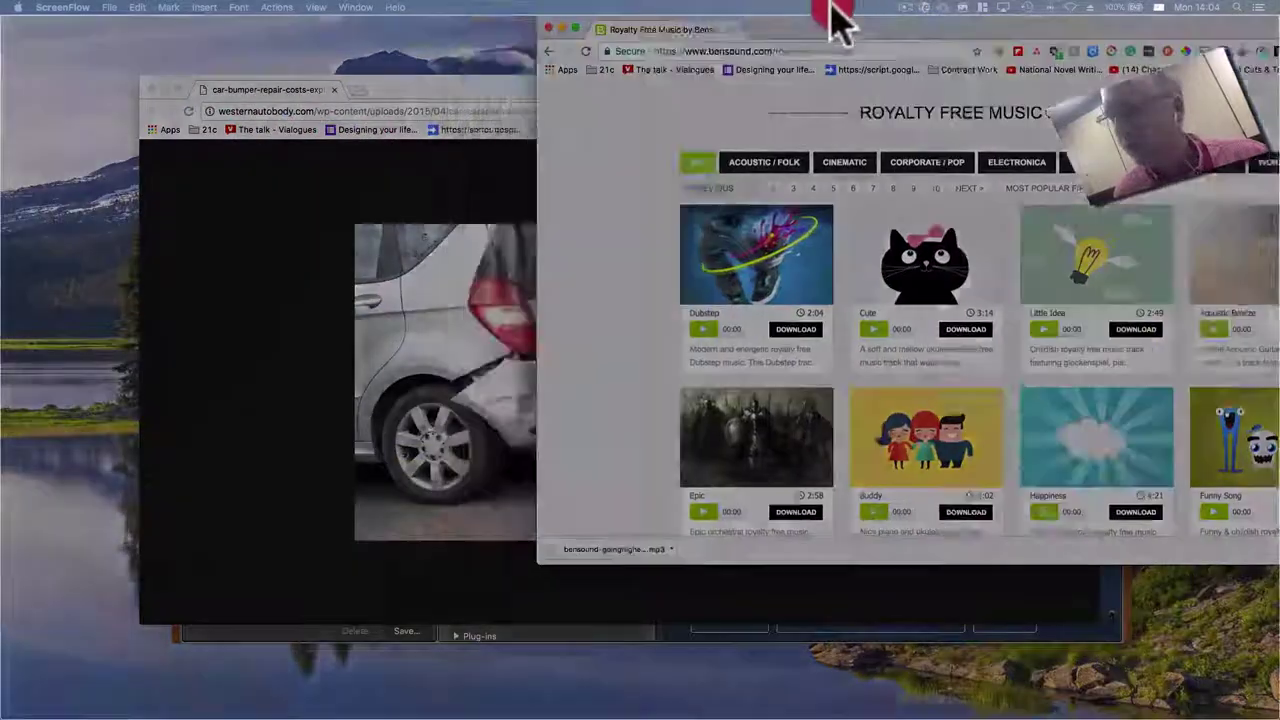
- Centre the Chrome window showing Bensound's royalty-free music library and scroll through the track list
drag(837, 17, 570, 92)
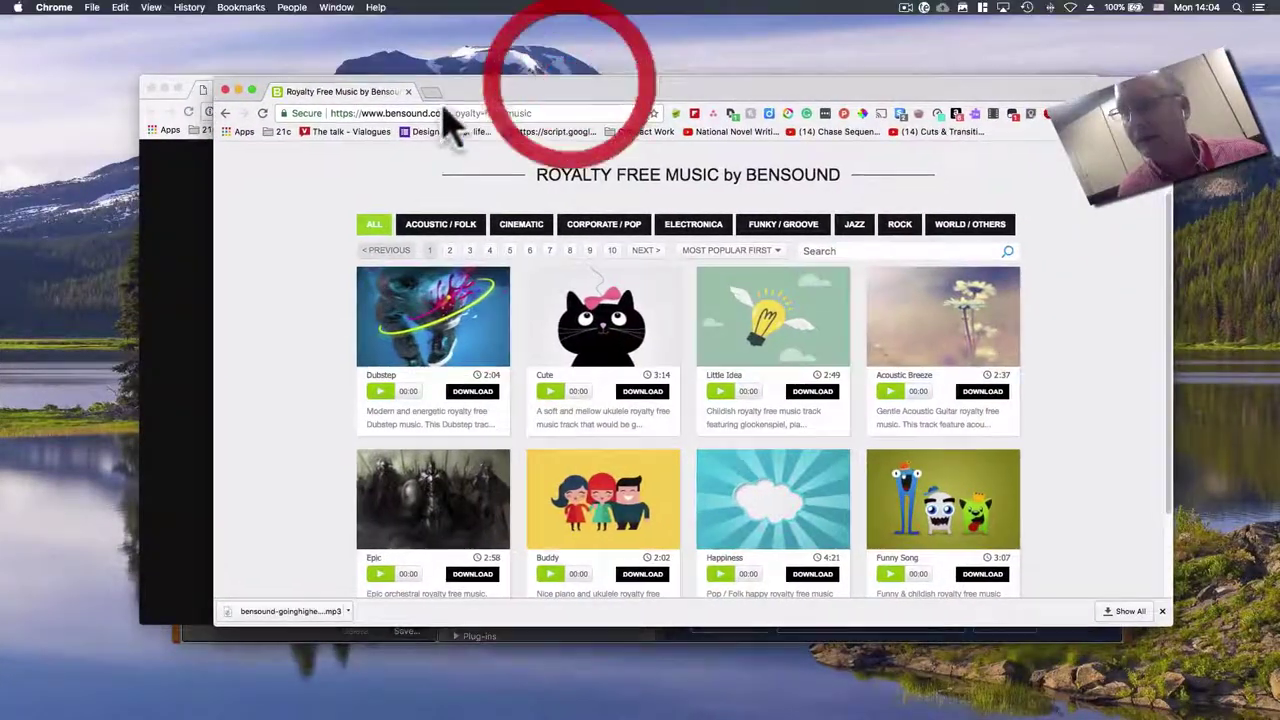
click(407, 112)
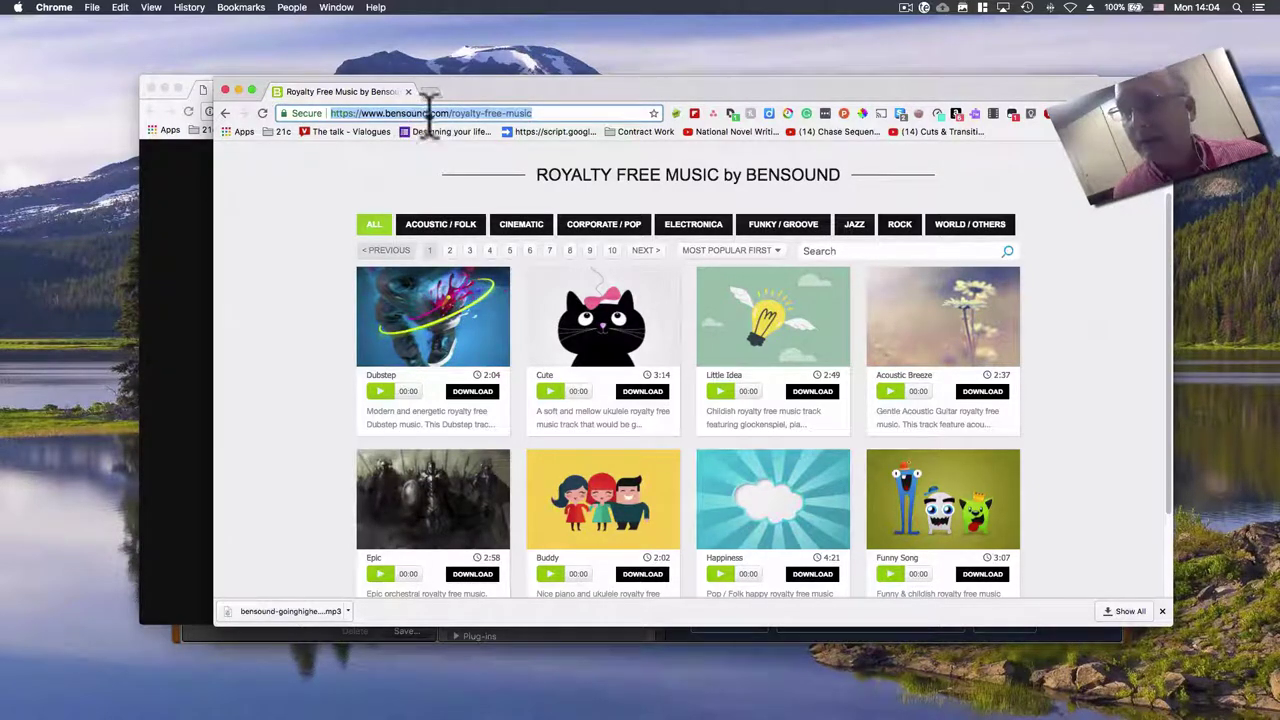
click(395, 162)
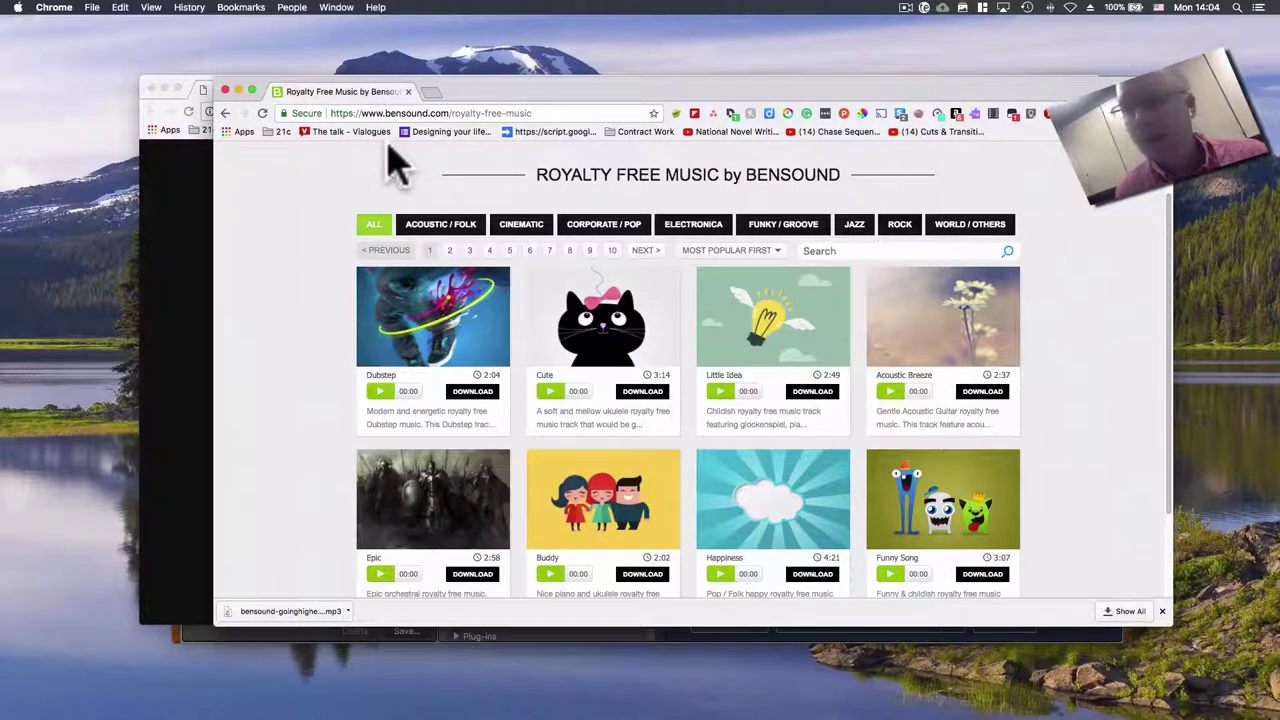
scroll(310, 185, down, 1)
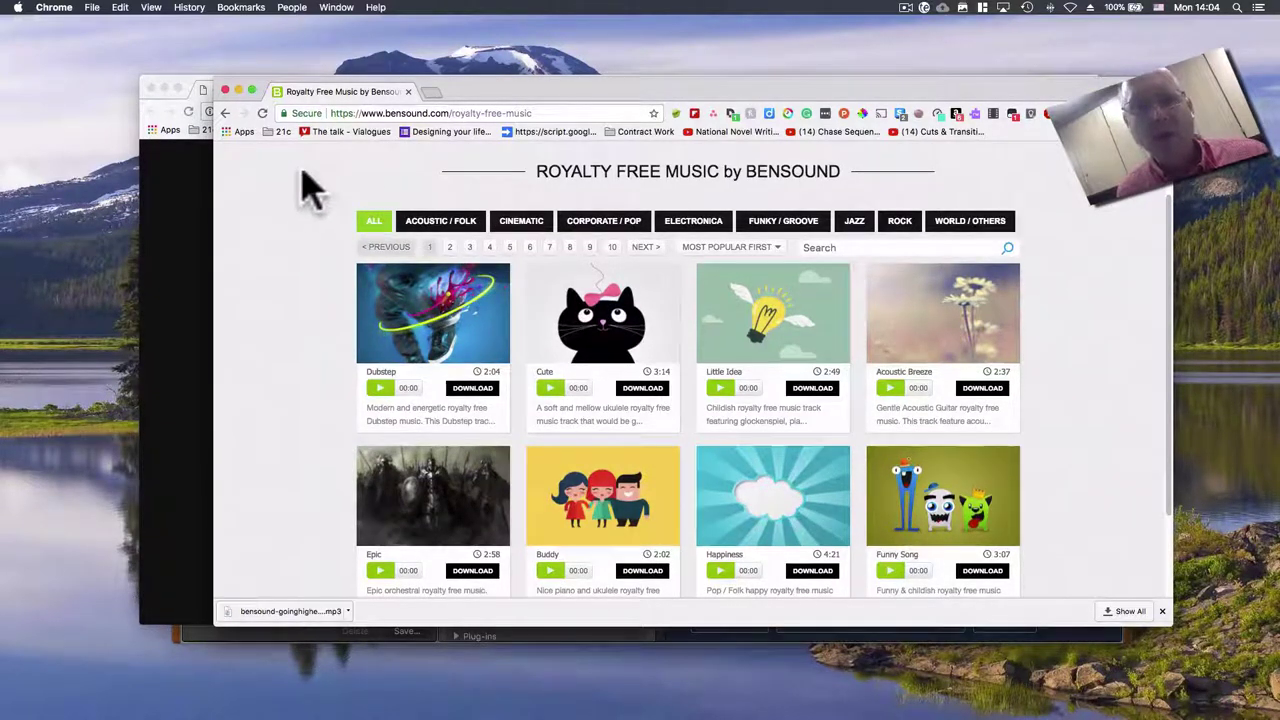
drag(594, 89, 580, 80)
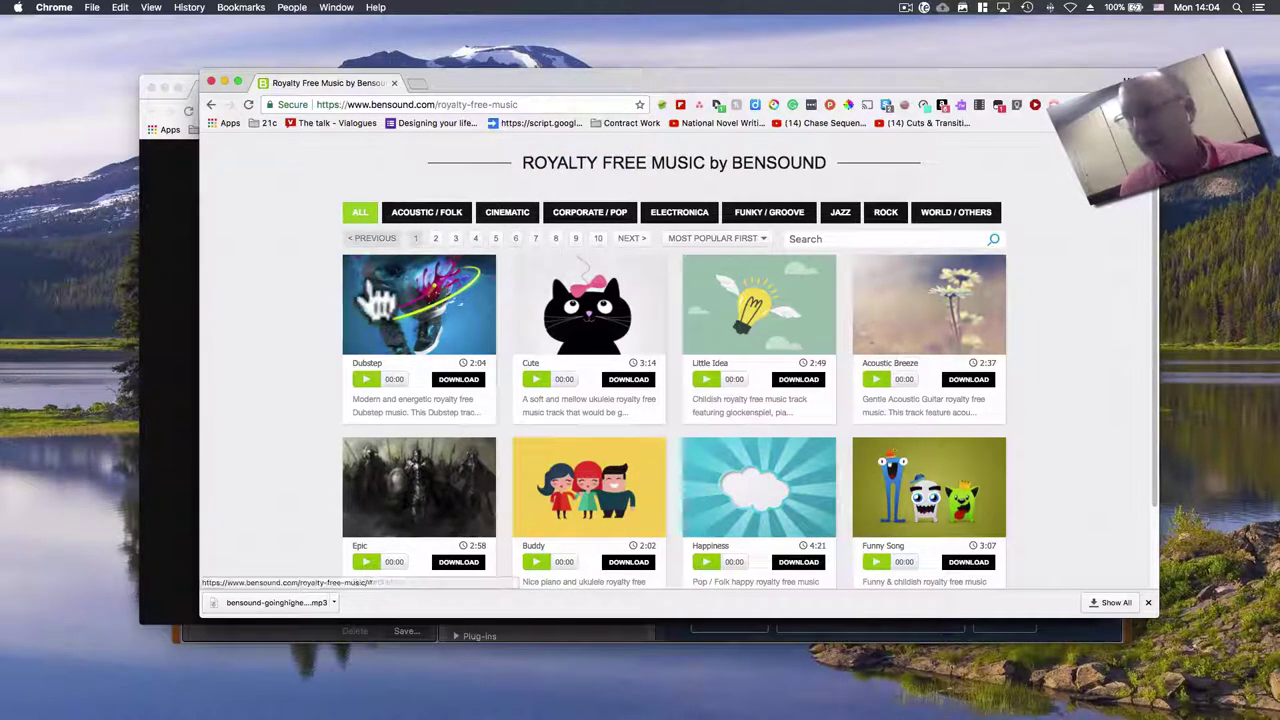
- Play short previews of the Dubstep and Epic tracks, then start the Cute preview
click(364, 381)
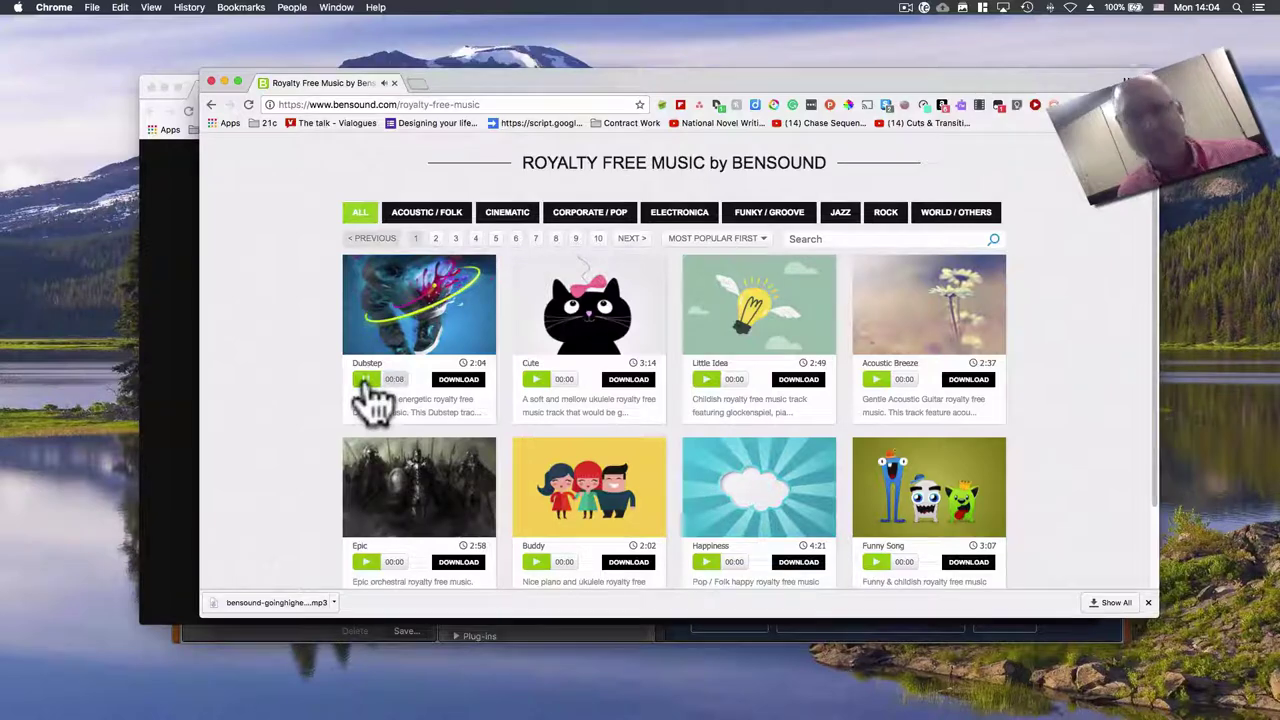
click(366, 380)
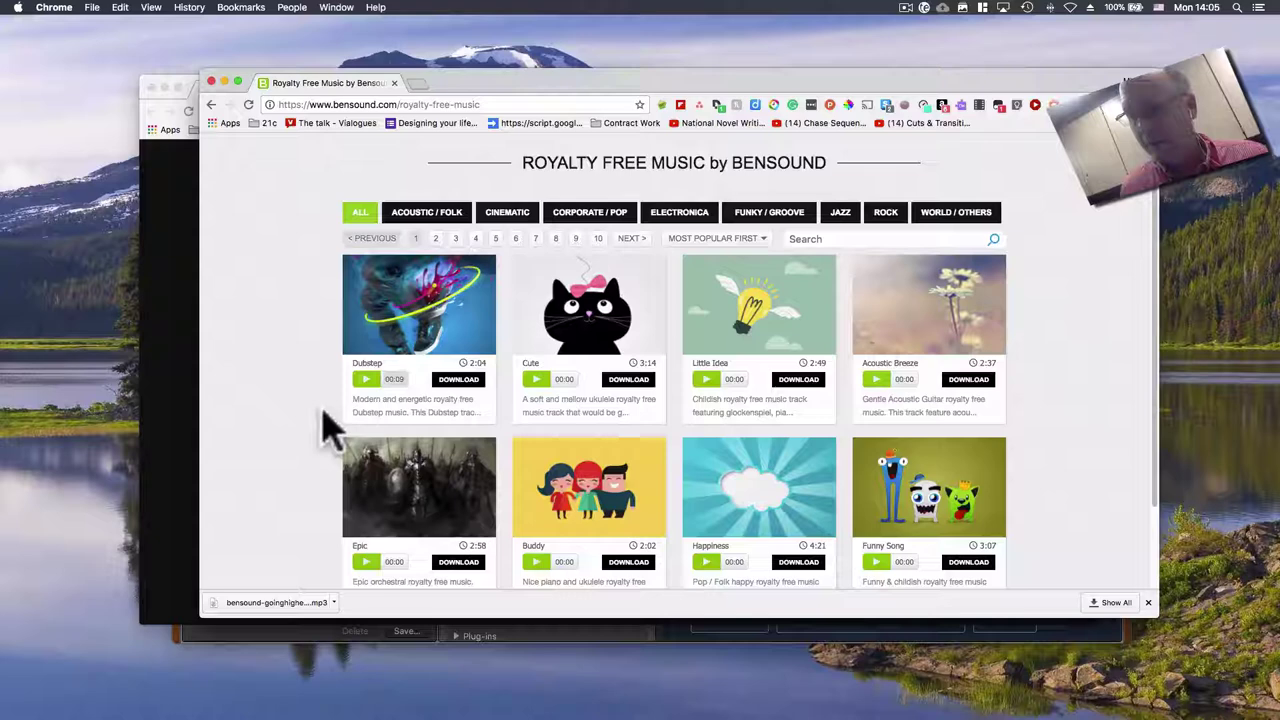
scroll(295, 485, down, 1)
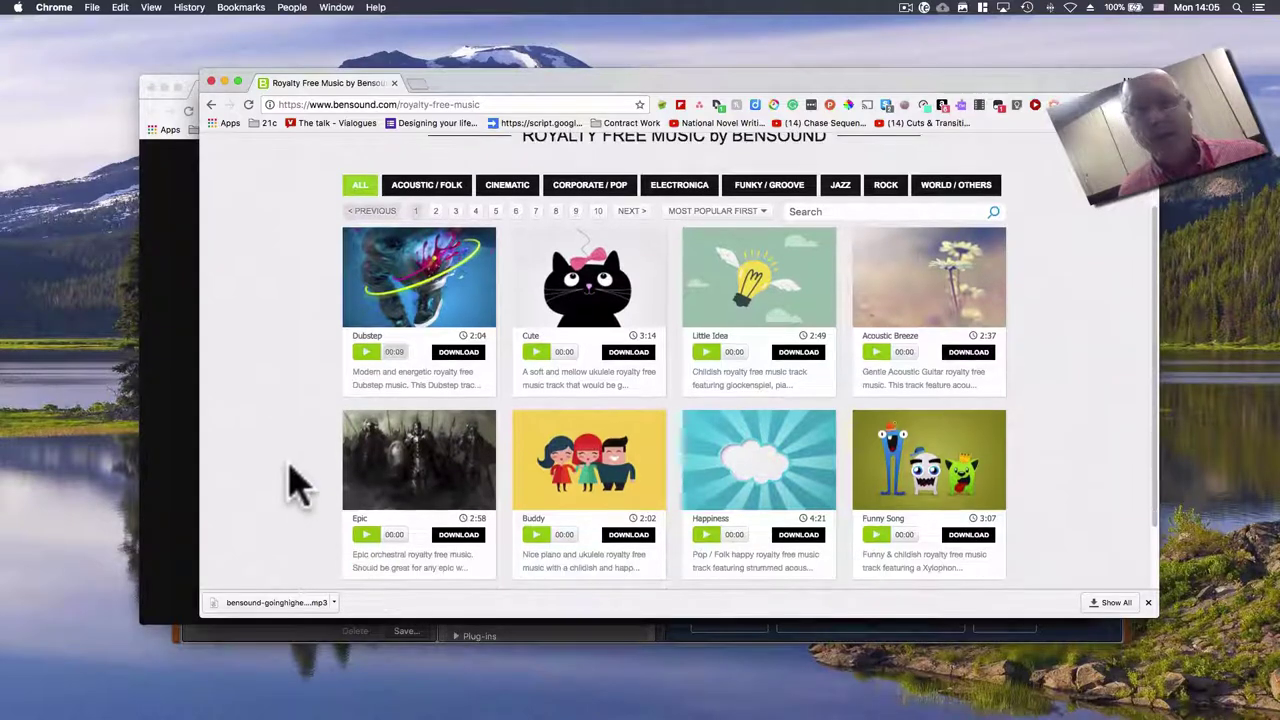
click(362, 535)
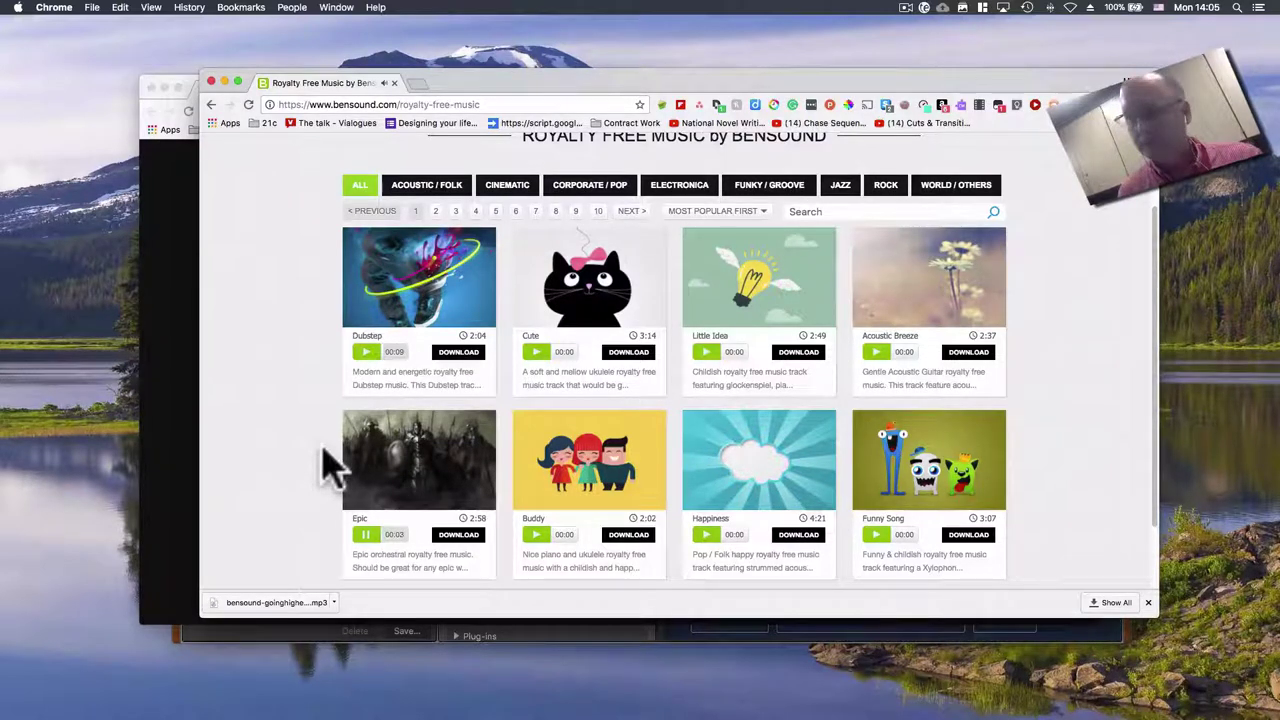
click(363, 535)
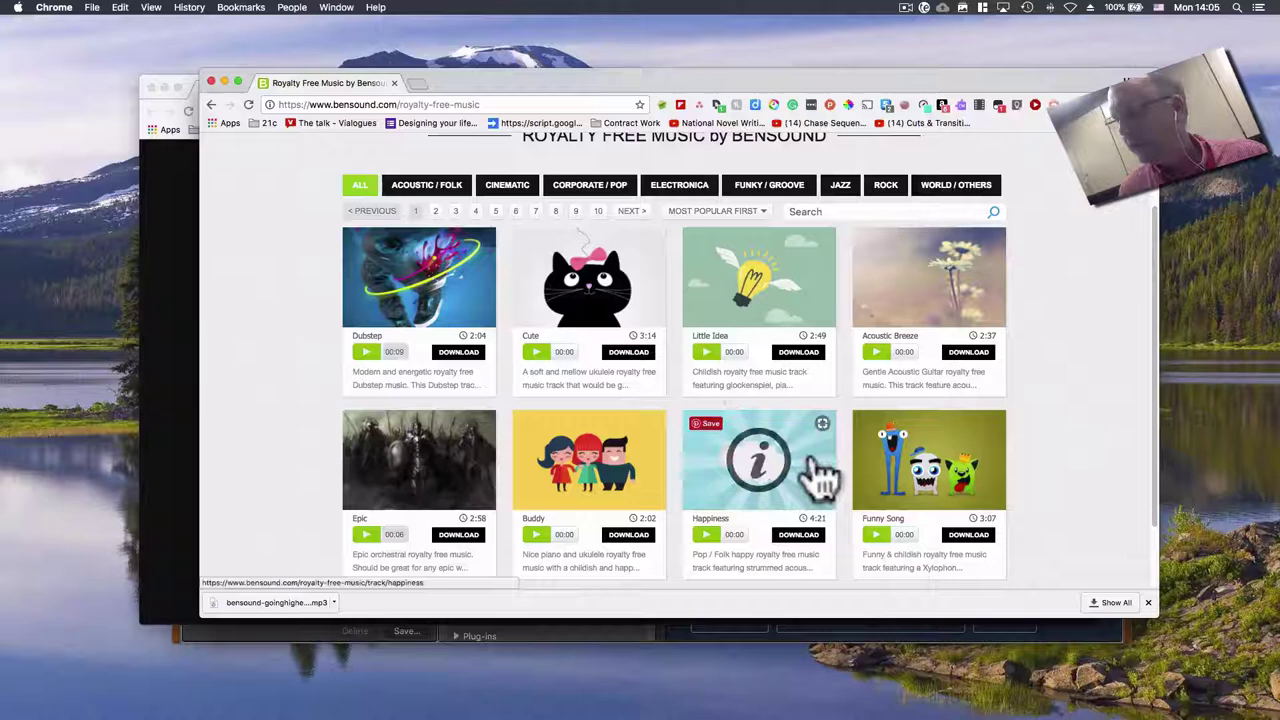
click(538, 360)
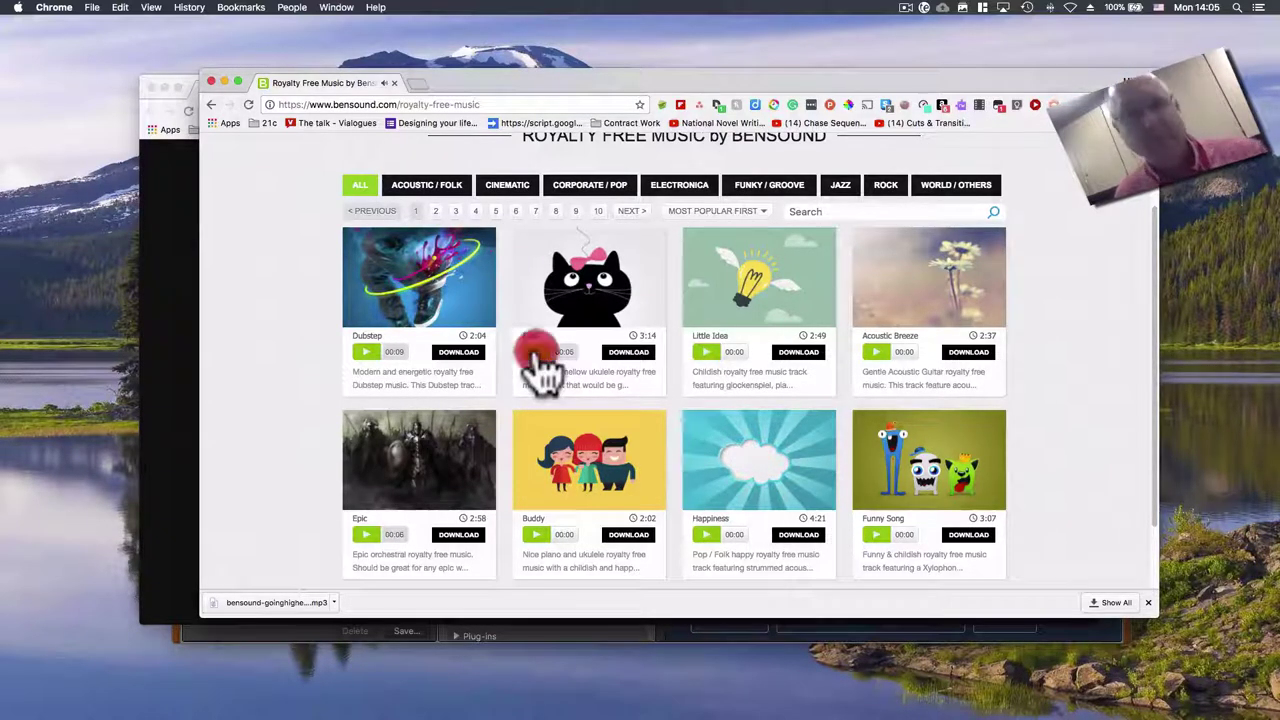
- Stop Cute, briefly preview Funny Song and Happiness, then return to the page top
click(536, 352)
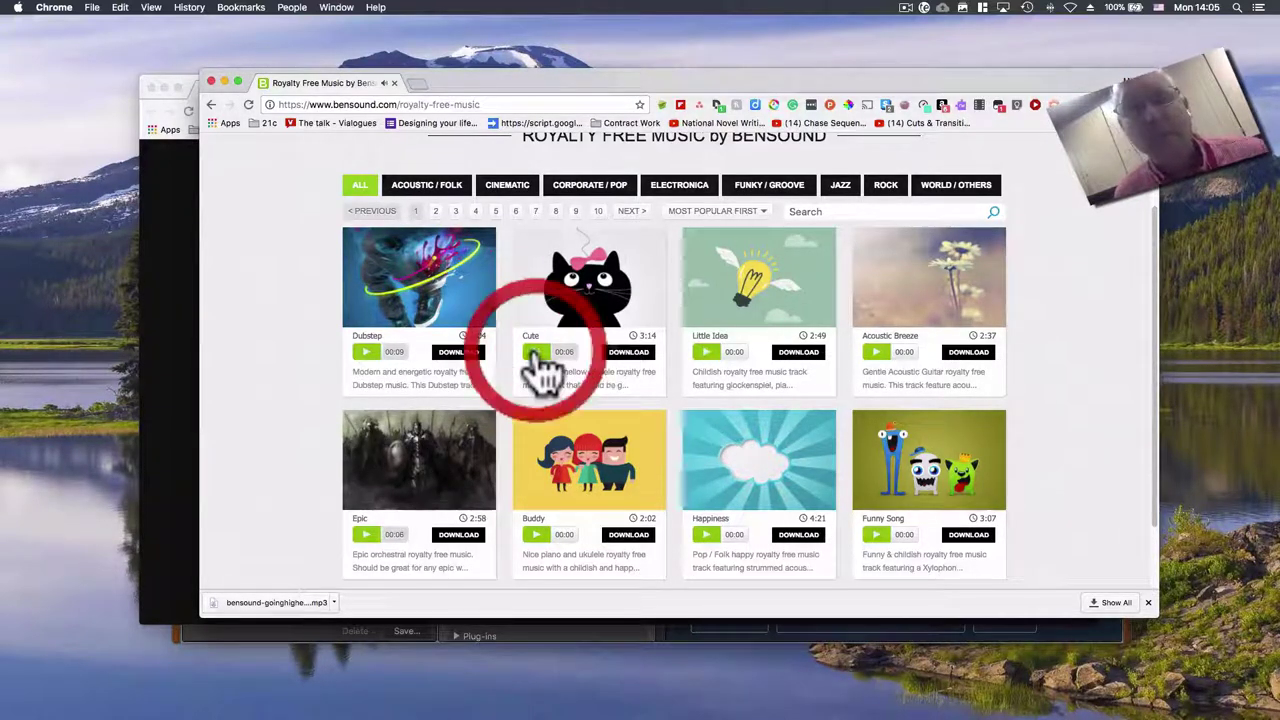
click(874, 536)
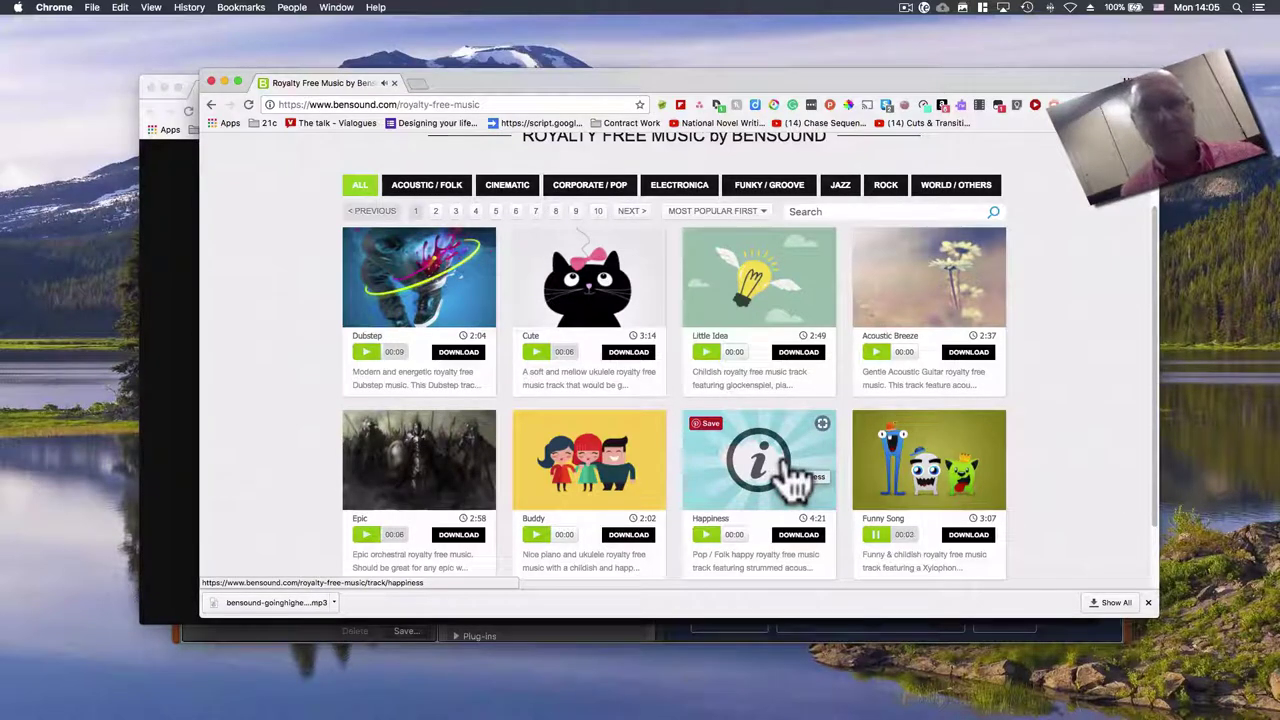
click(876, 535)
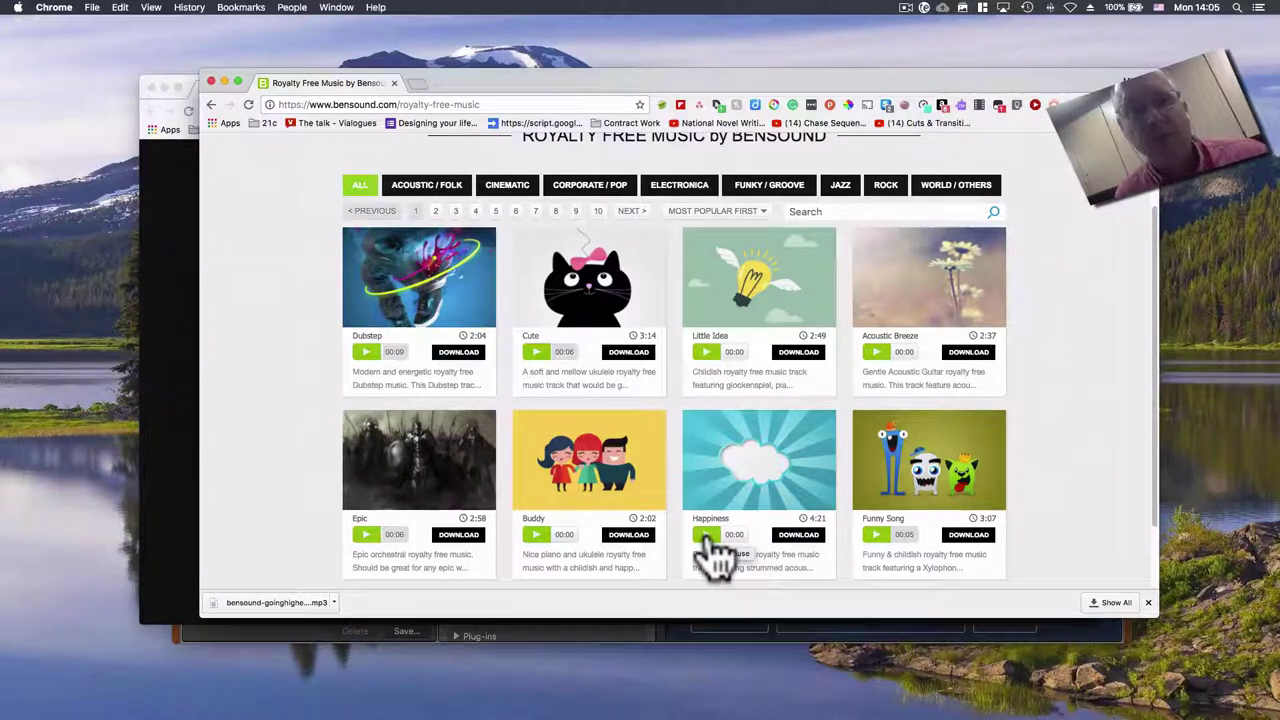
click(708, 540)
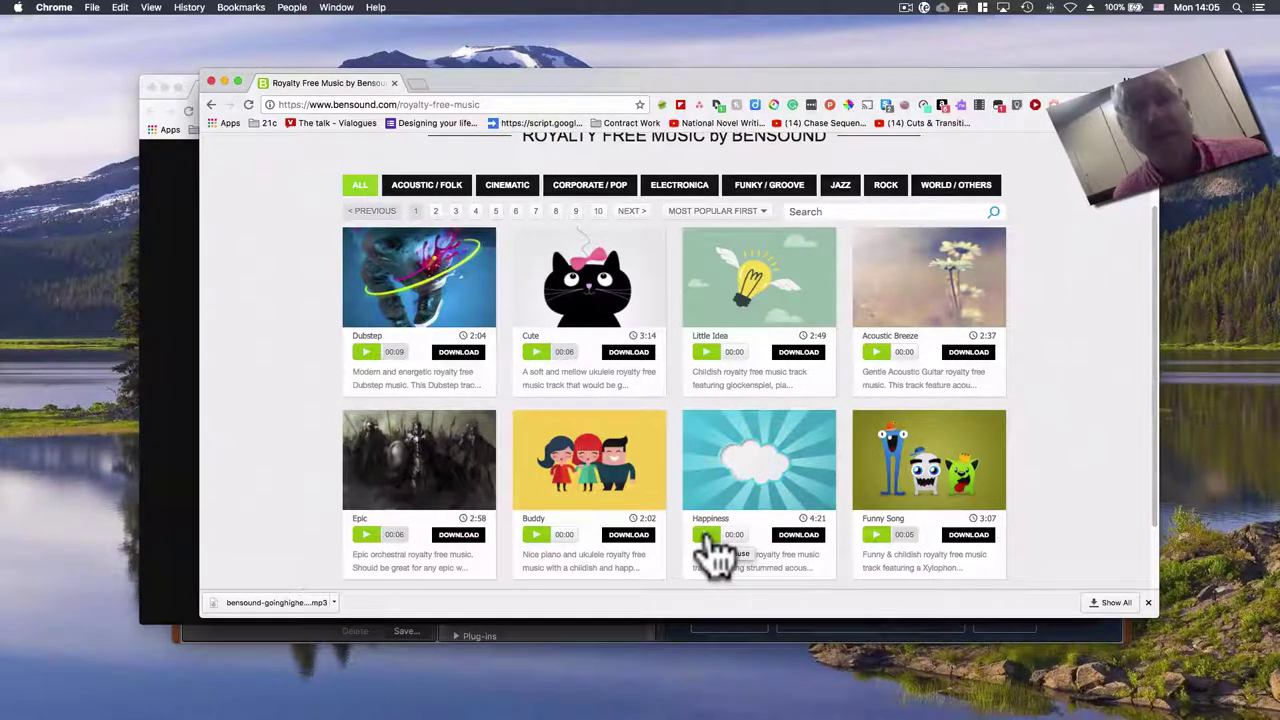
click(706, 538)
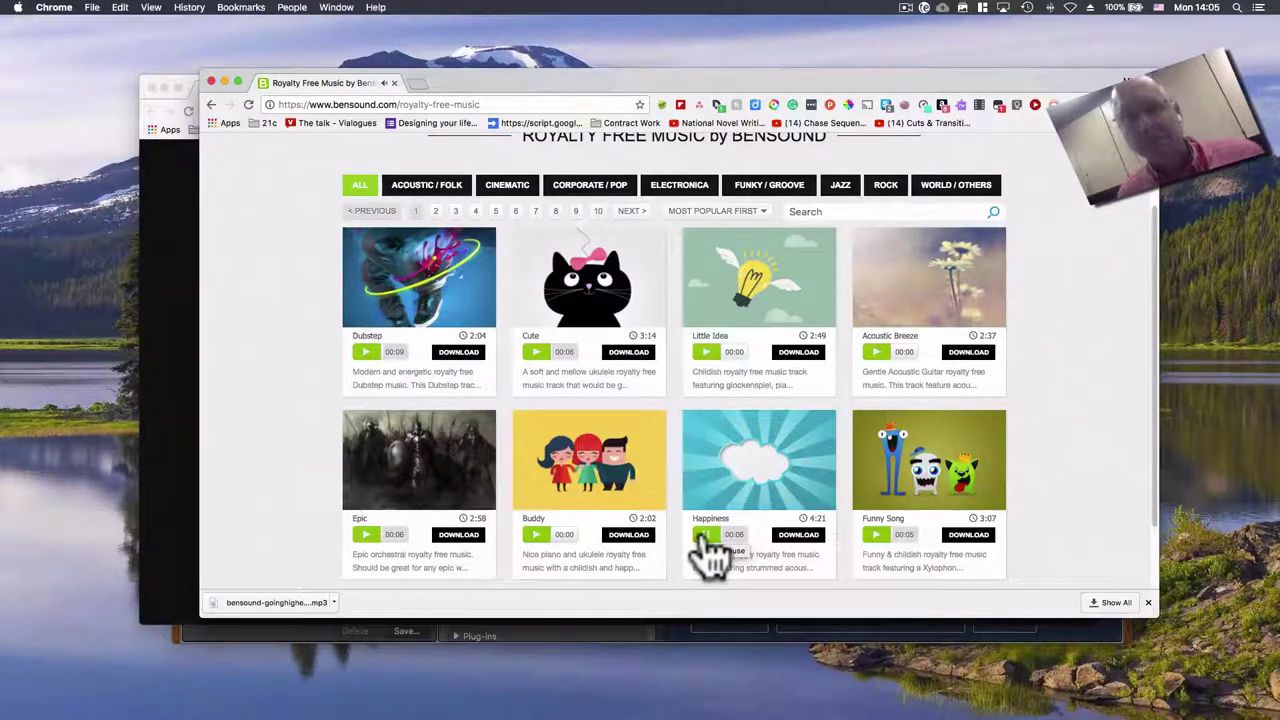
click(706, 540)
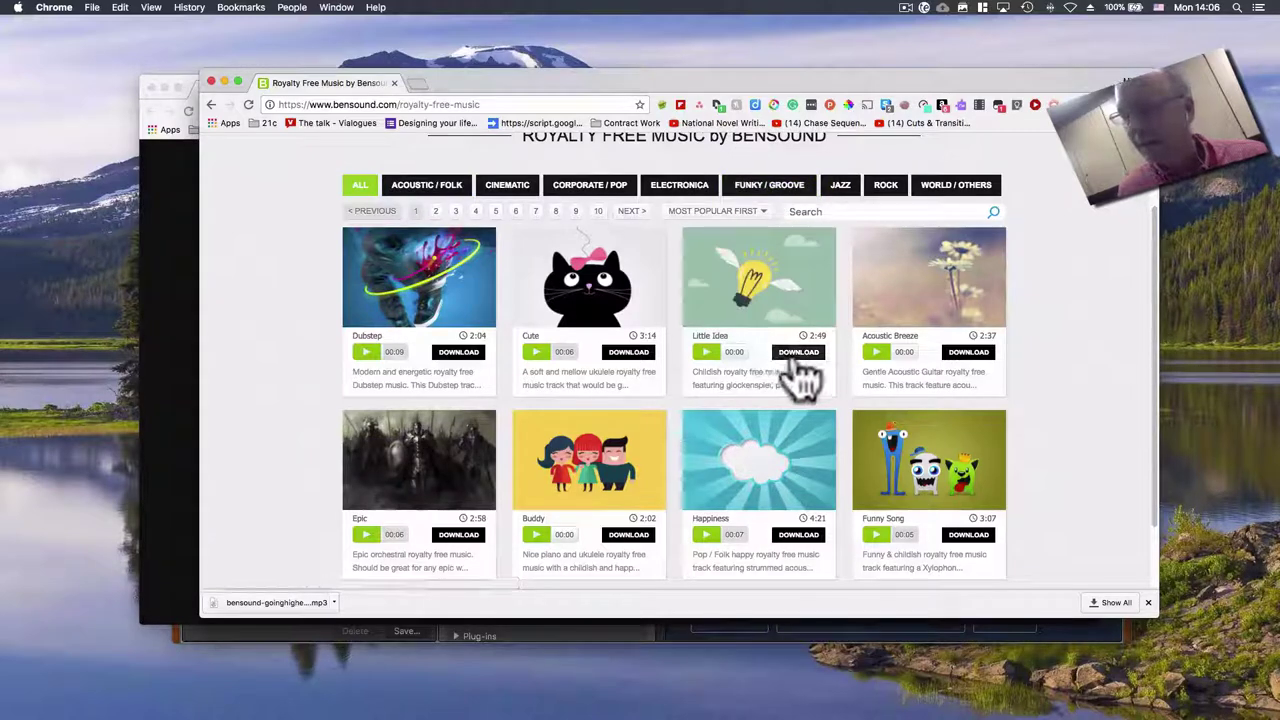
scroll(480, 400, up, 2)
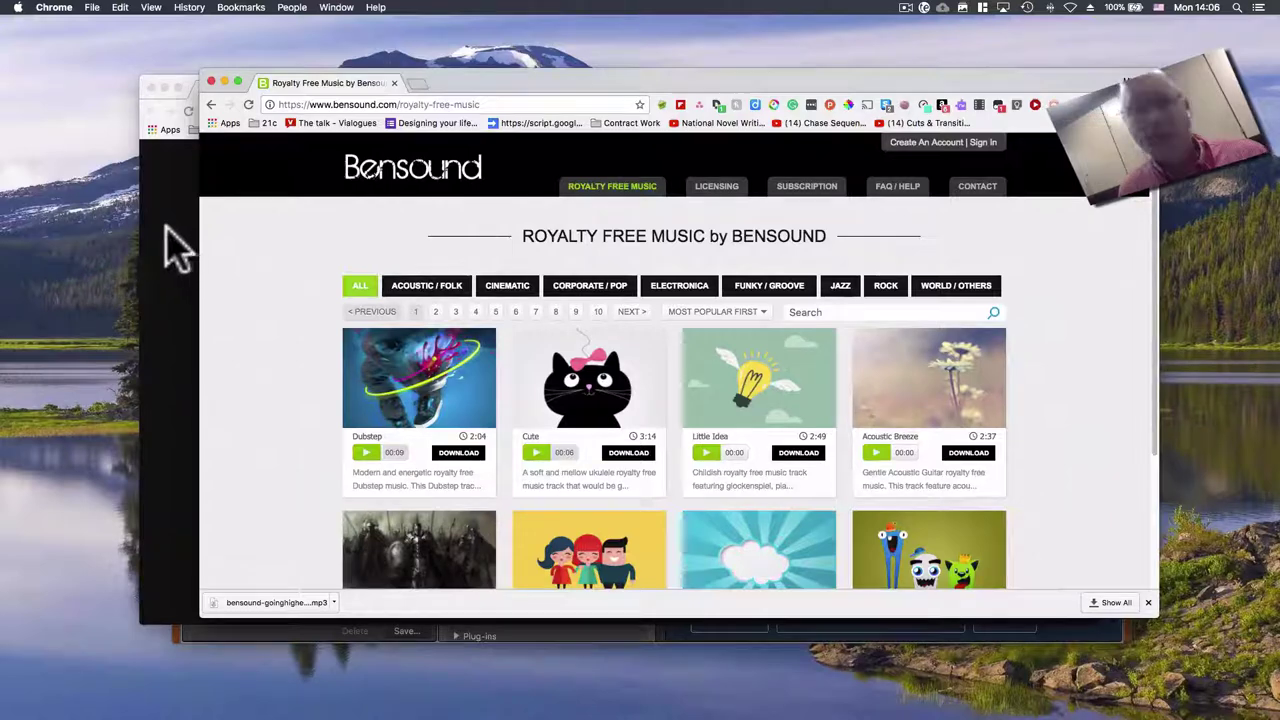
- Import the downloaded bensound-goinghigher file into GarageBand and move its region to bar 1
key(super+Tab)
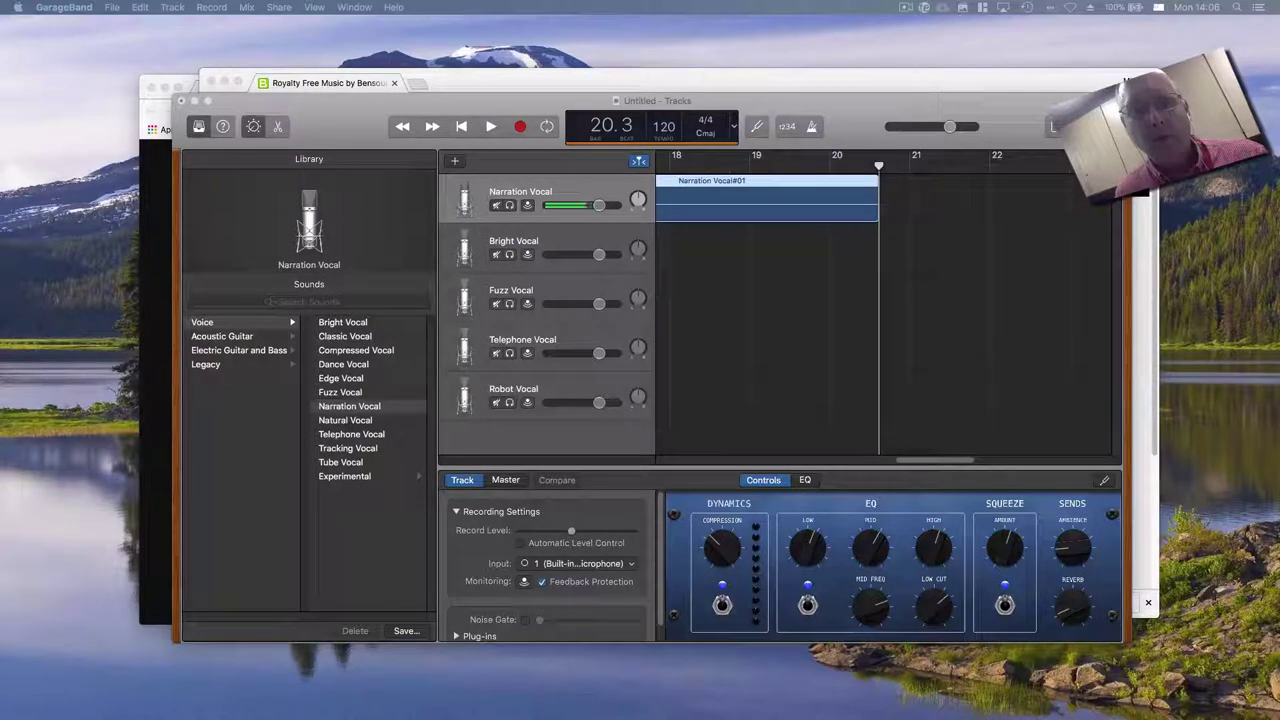
mouse_move(2, 270)
mouse_down()
mouse_move(490, 296)
mouse_move(726, 271)
mouse_move(716, 190)
mouse_move(716, 250)
mouse_up()
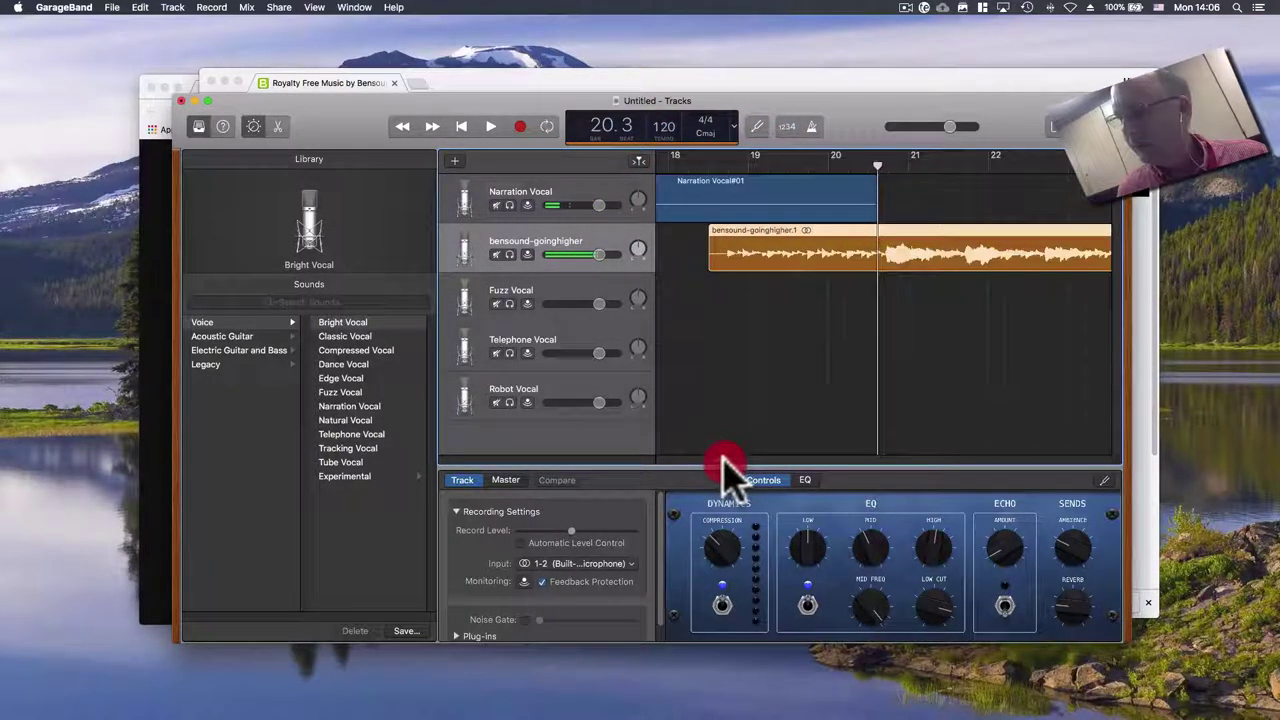
drag(722, 460, 785, 300)
drag(845, 249, 728, 262)
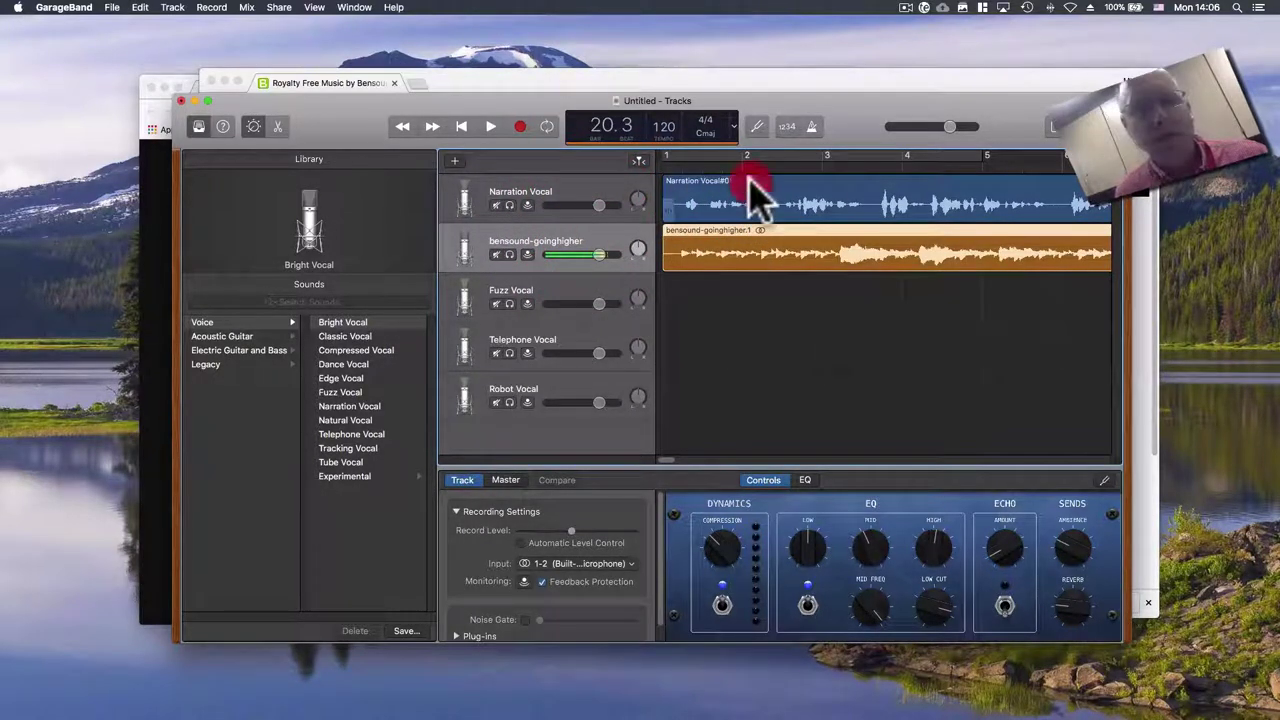
- Move the Narration Vocal region to about bar 2 and lower the bensound track's volume
drag(752, 195, 824, 192)
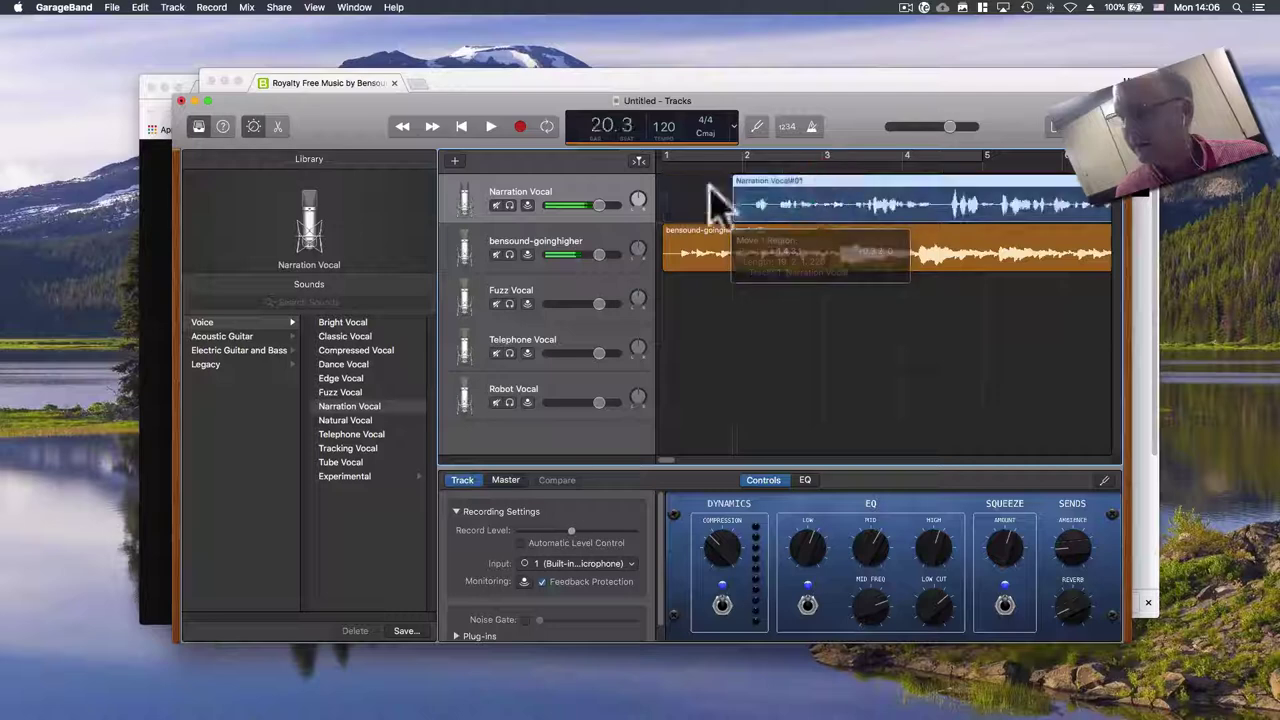
click(597, 254)
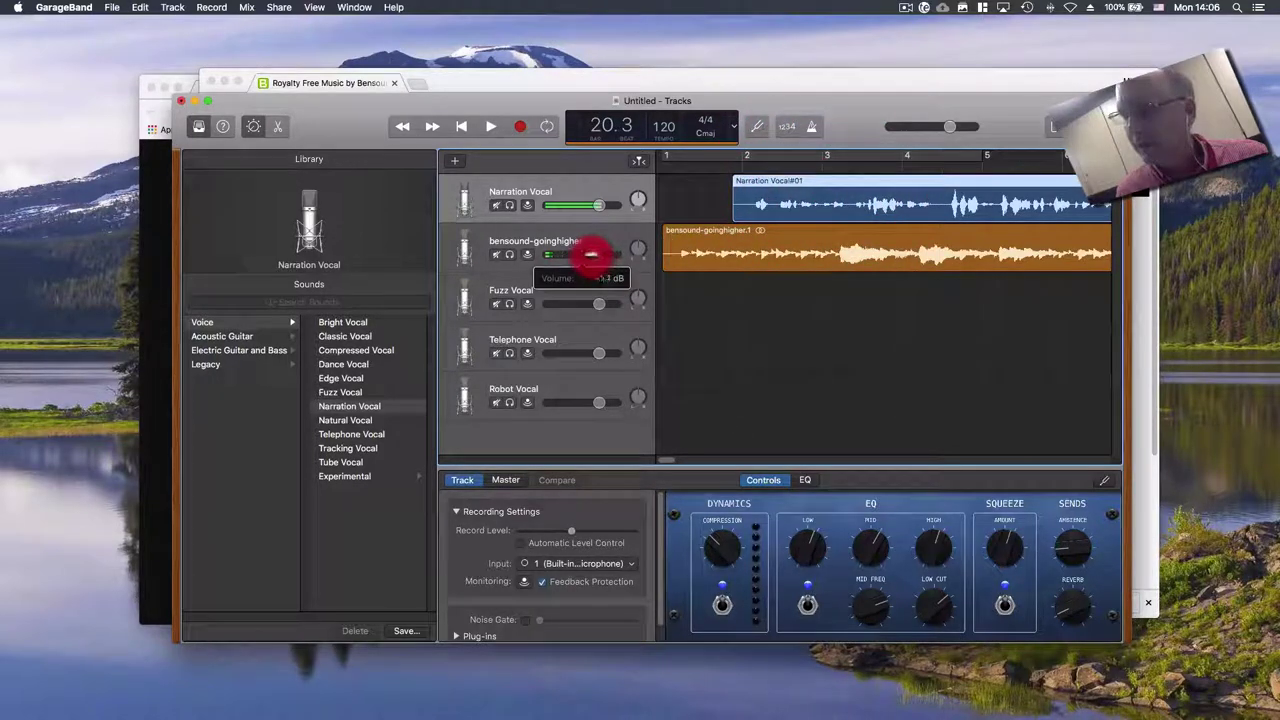
drag(587, 254, 590, 254)
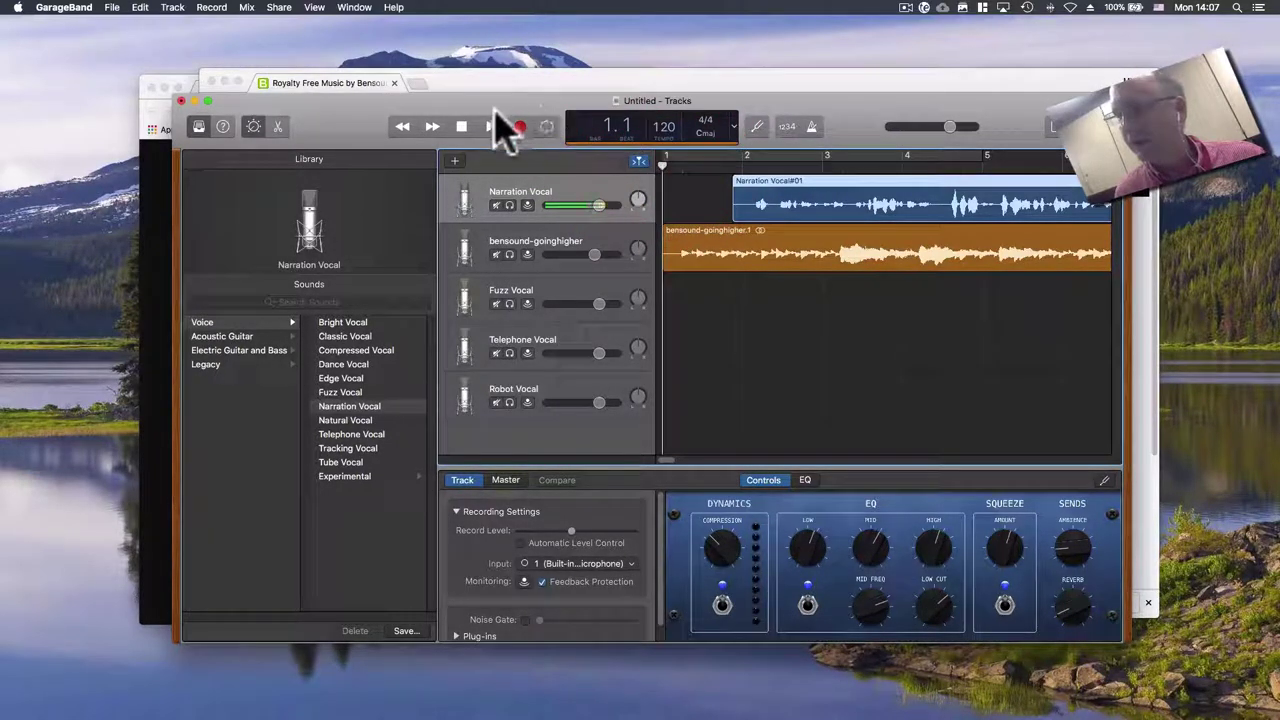
- Play the mix, raise the Narration Vocal volume slightly, then stop playback
click(490, 126)
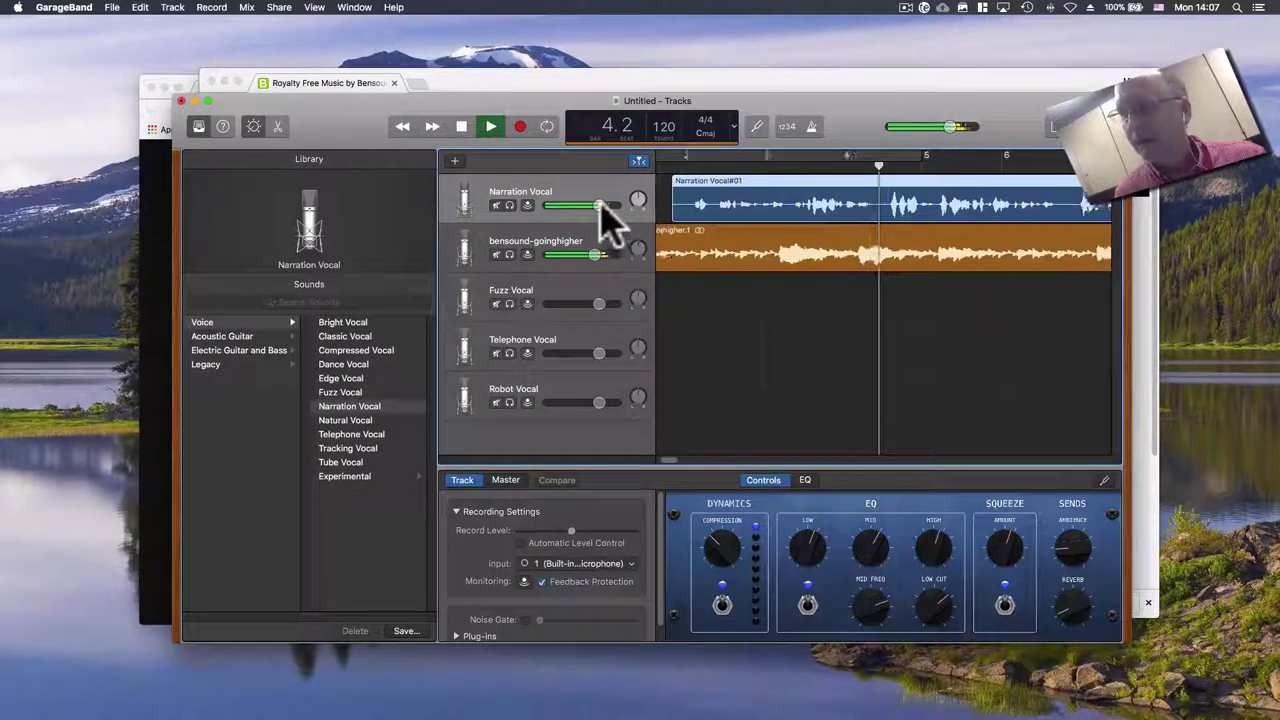
drag(598, 205, 605, 205)
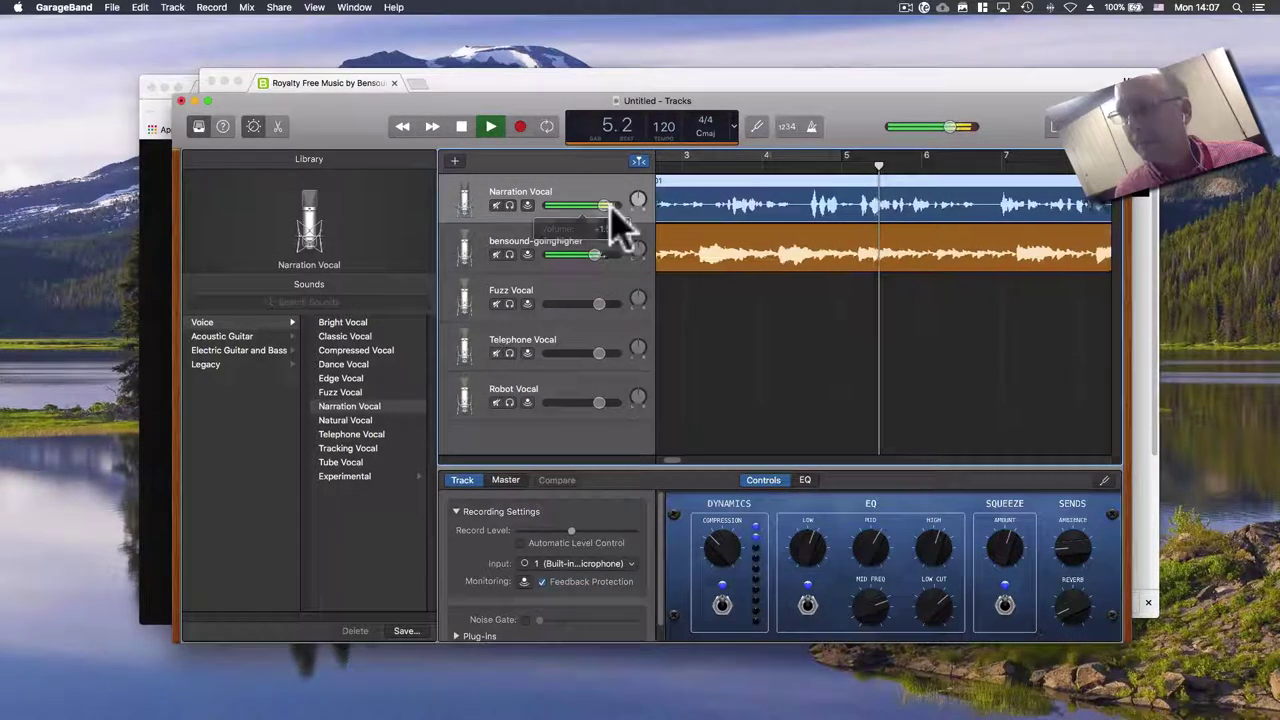
click(462, 127)
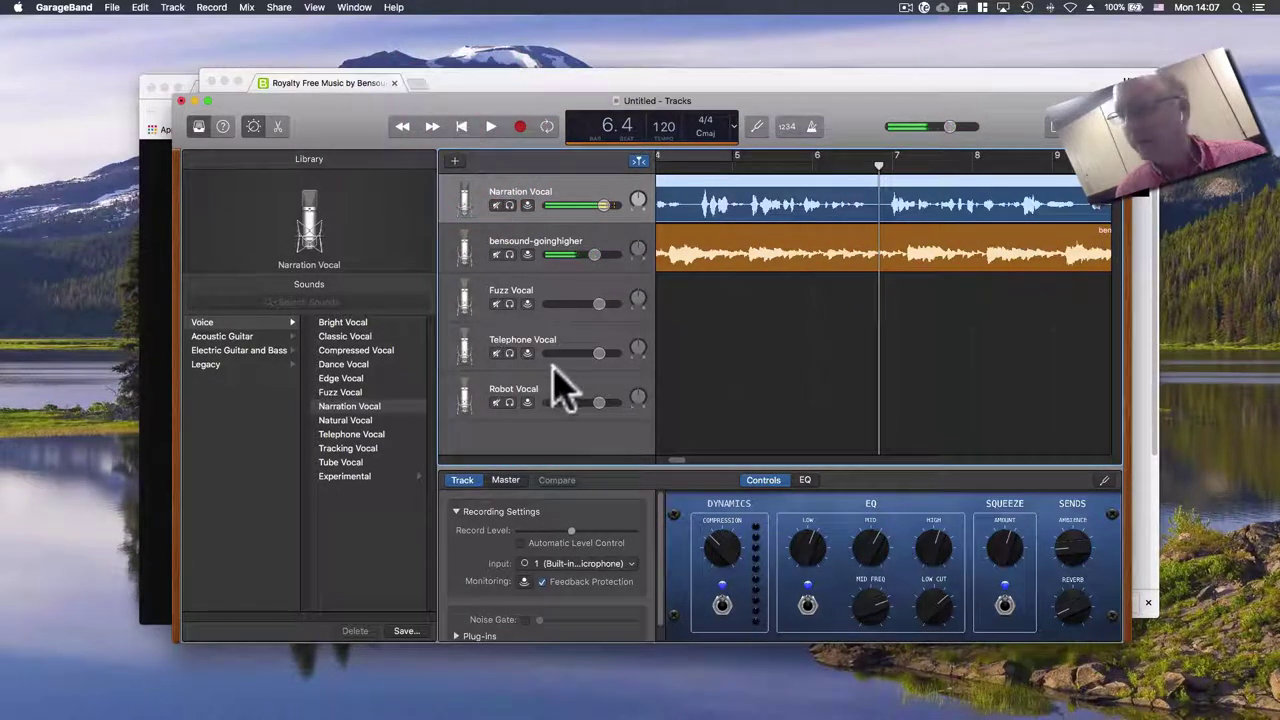
scroll(686, 462, right, 10)
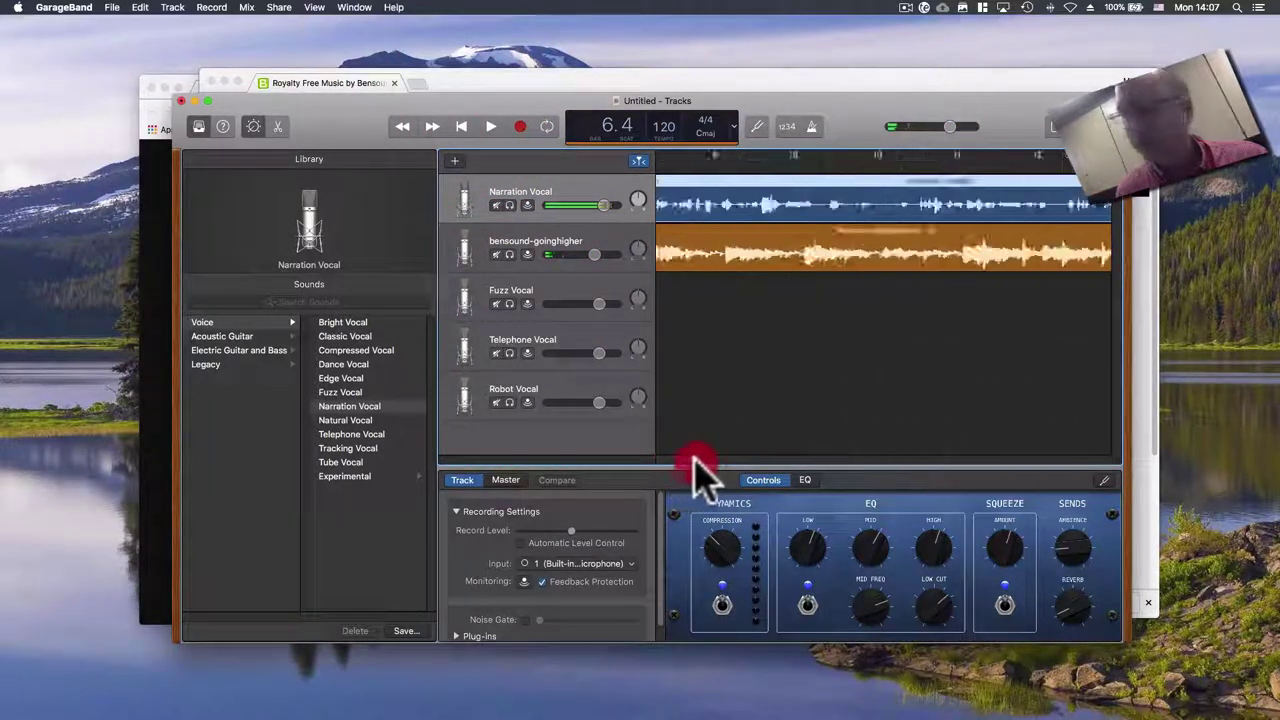
scroll(740, 465, right, 4)
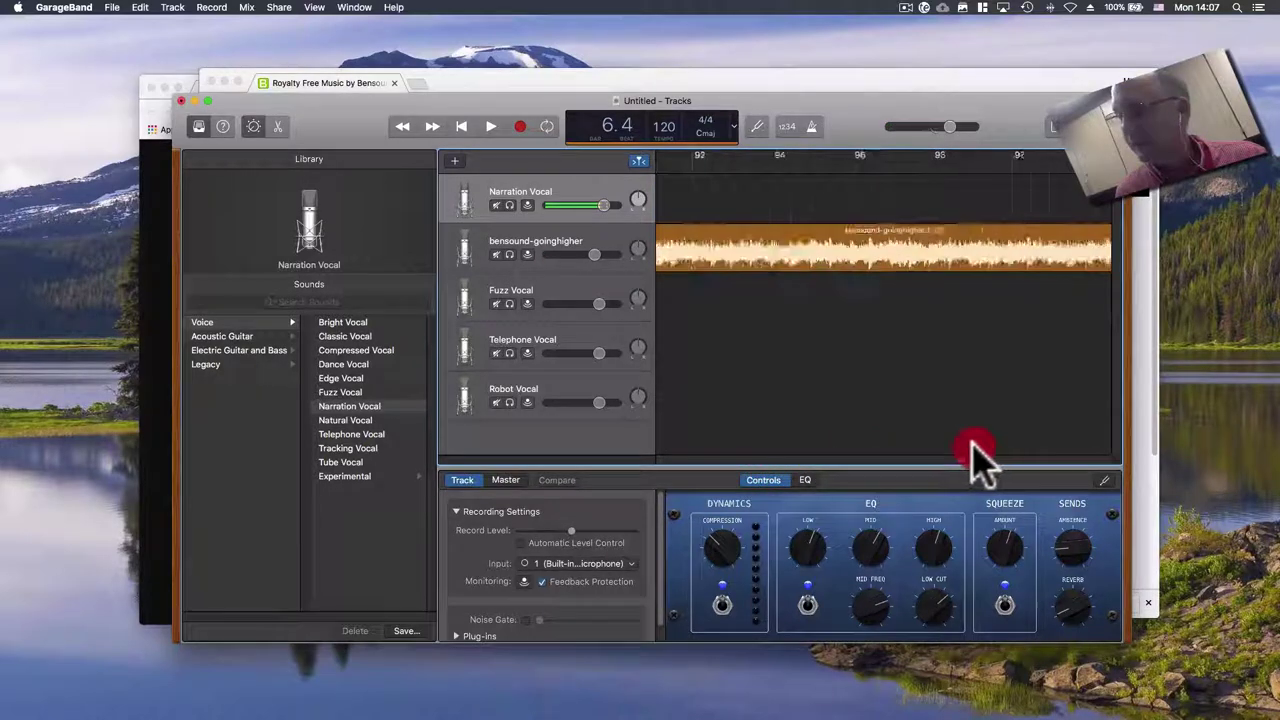
scroll(755, 435, left, 20)
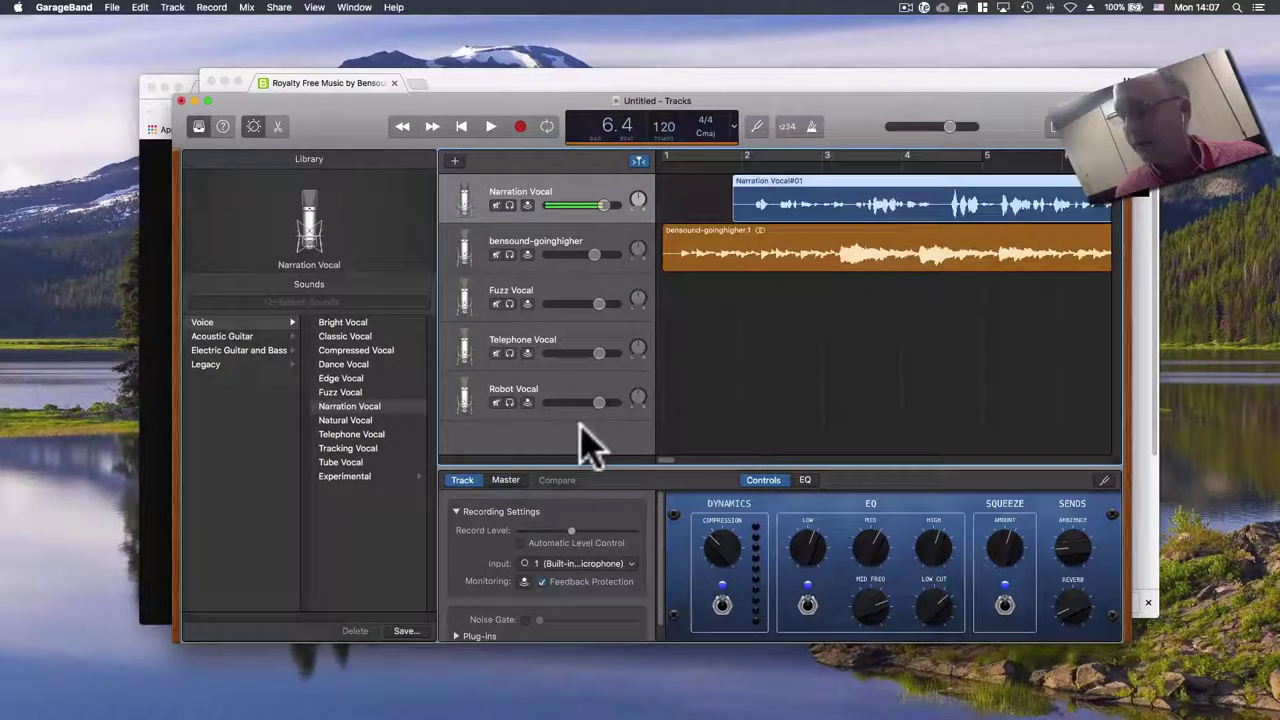
- Move the GarageBand window up-left and enlarge it
click(668, 455)
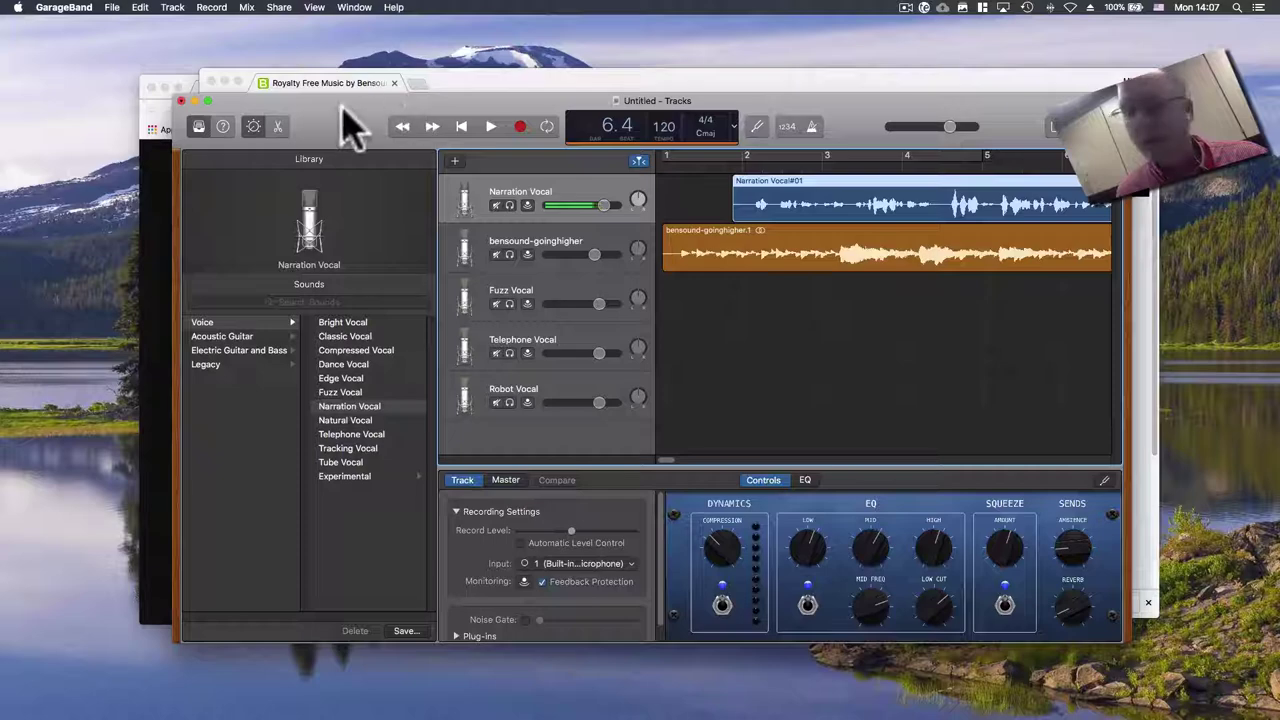
drag(340, 106, 290, 58)
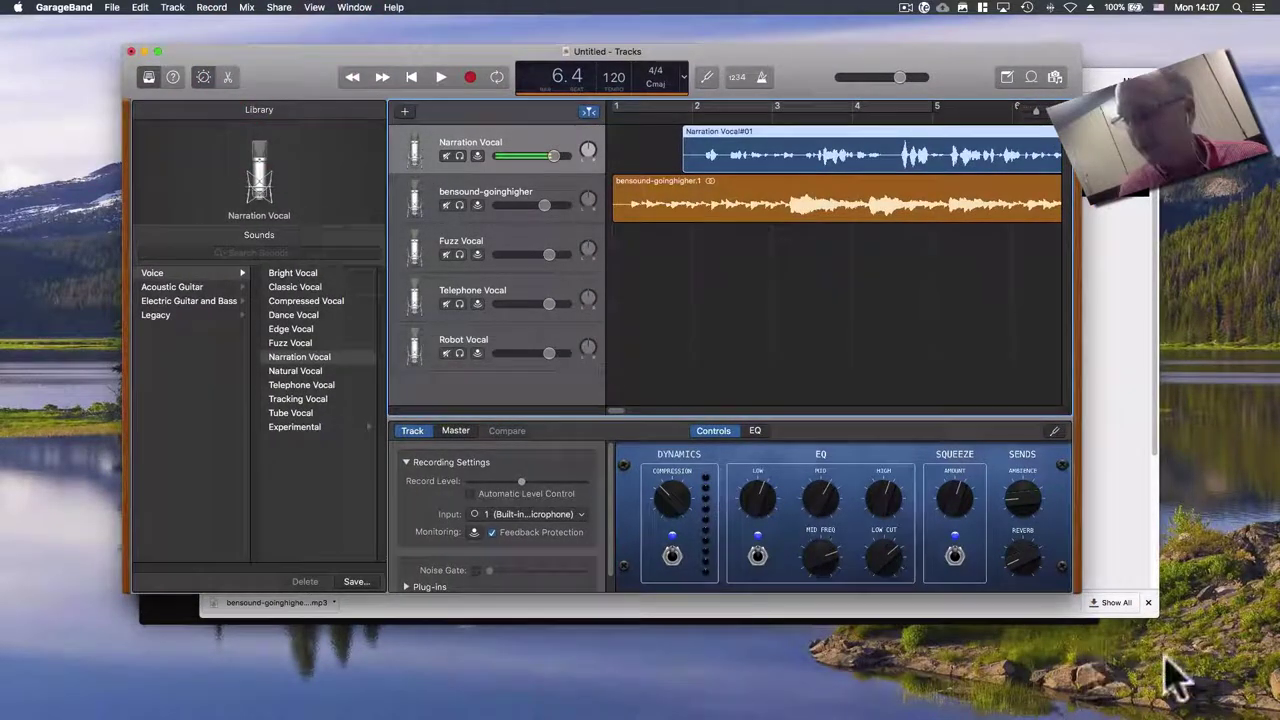
drag(1075, 590, 1167, 690)
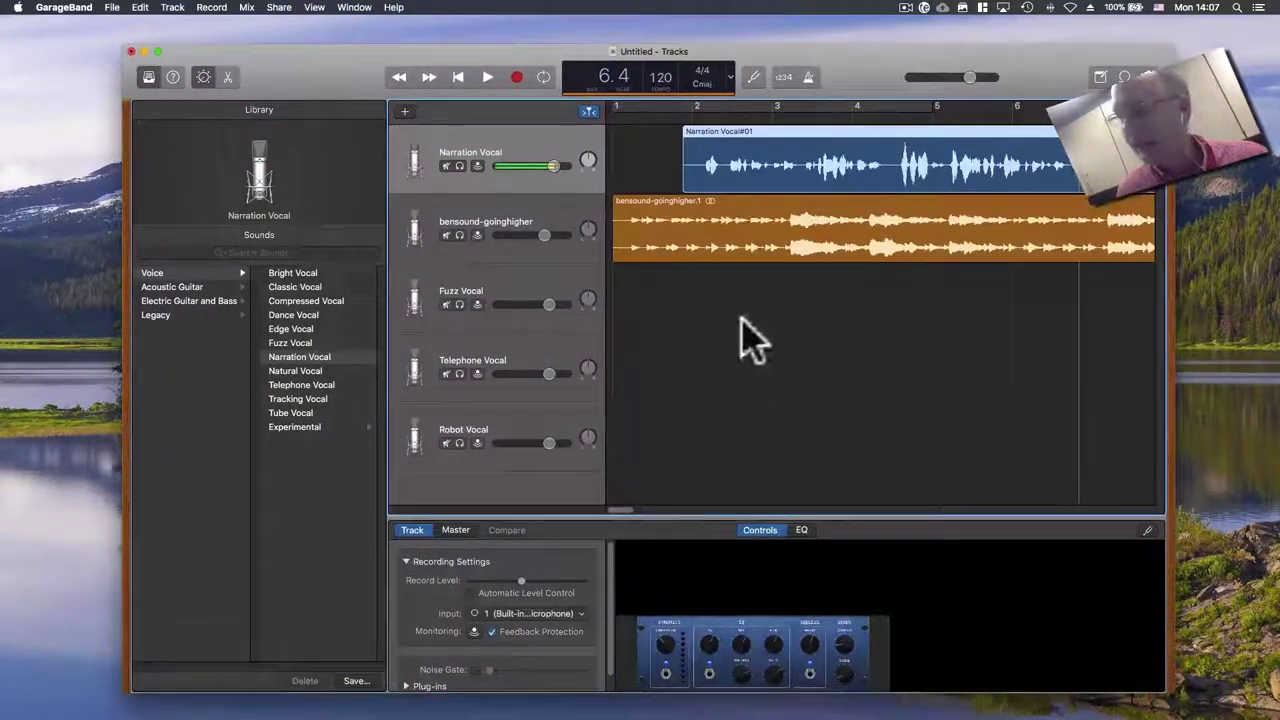
- Zoom out the timeline and shorten the bensound-goinghigher region from its end to intro length
scroll(635, 515, right, 15)
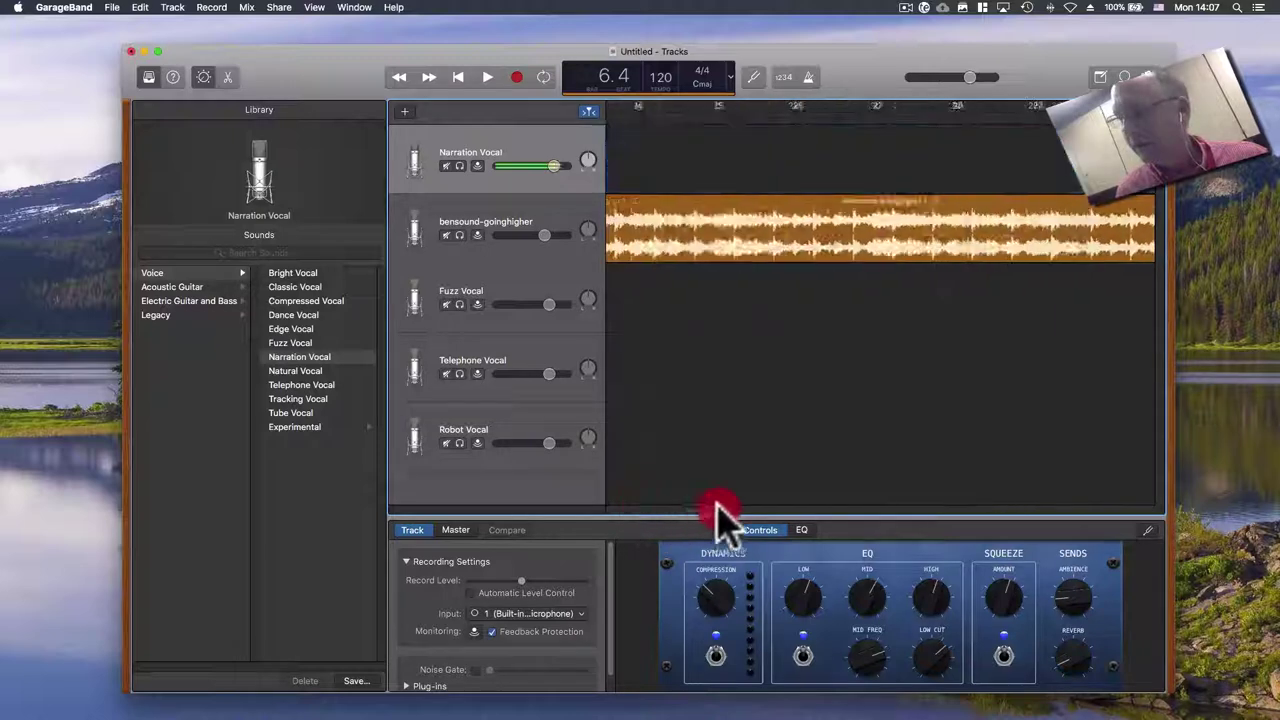
scroll(810, 515, right, 20)
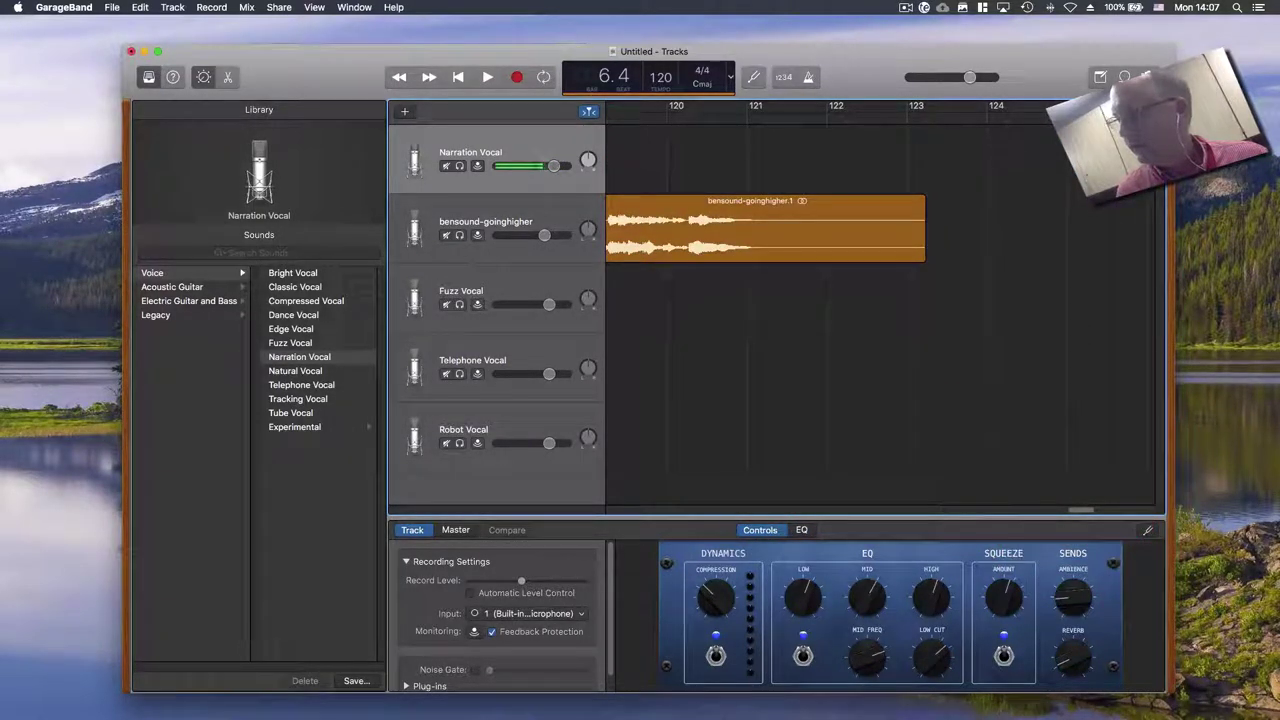
key(super+Left)
key(super+Left)
key(super+Left)
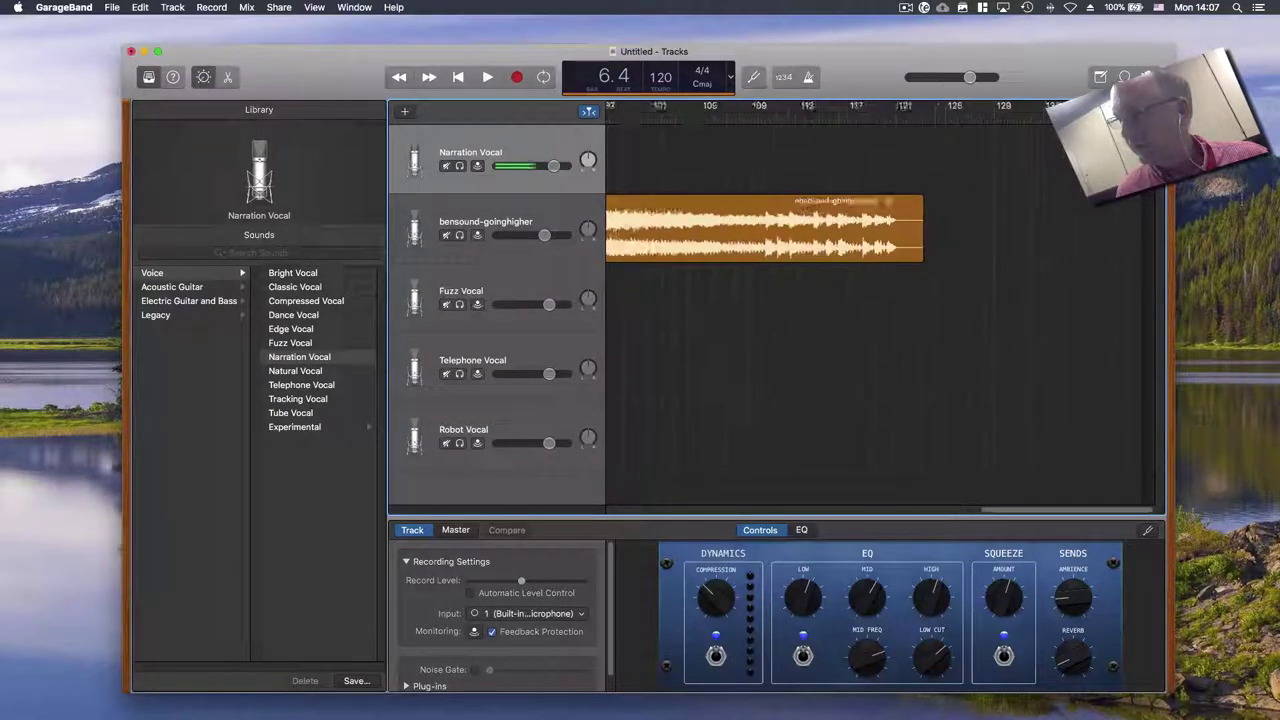
key(super+Left)
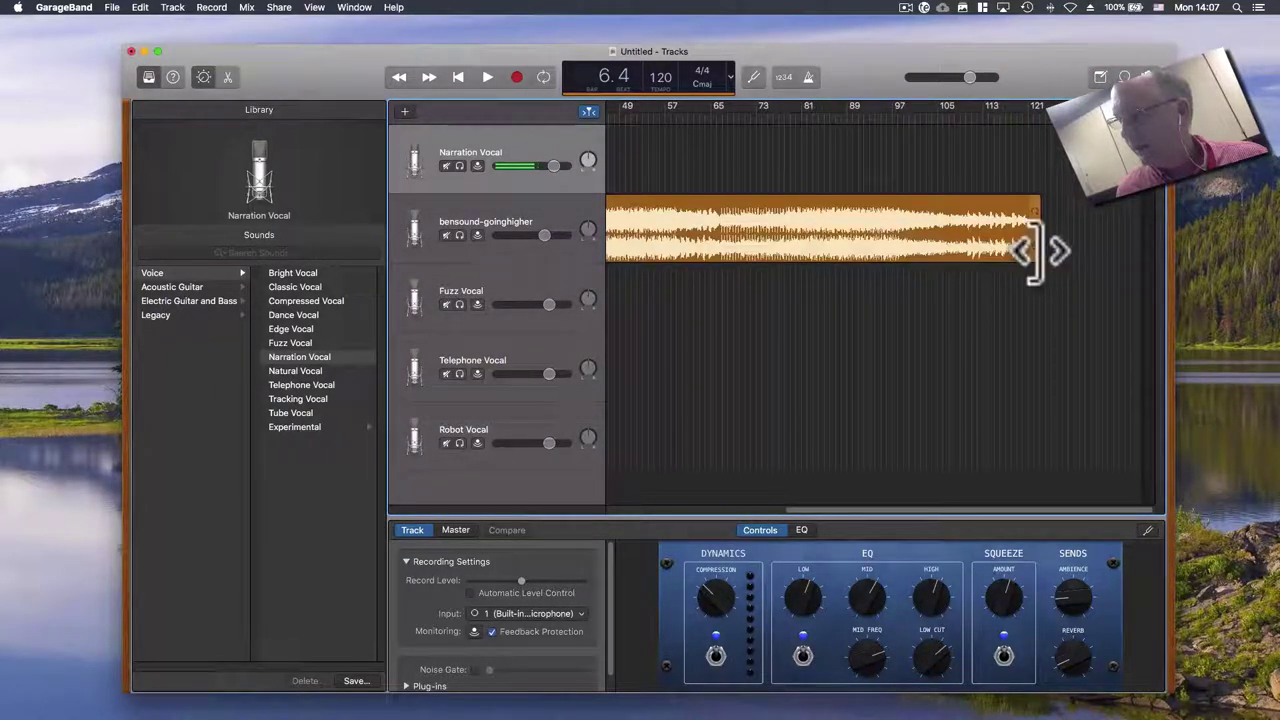
drag(1034, 249, 676, 238)
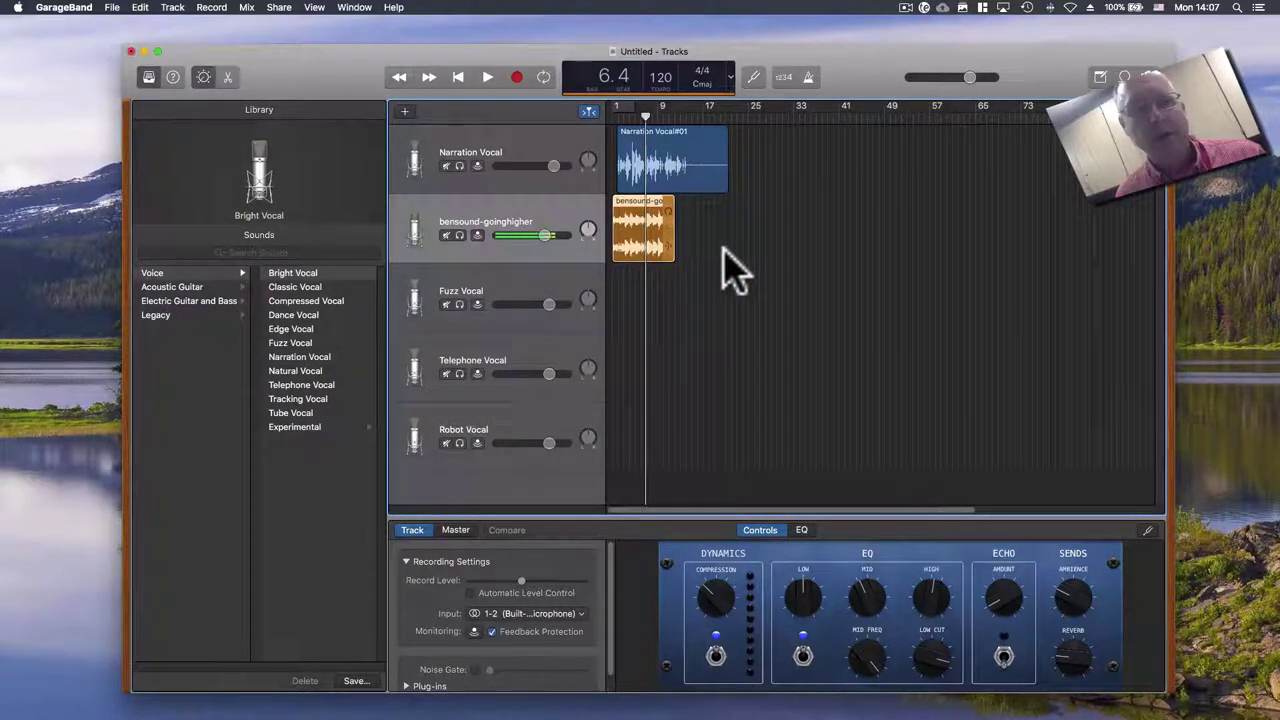